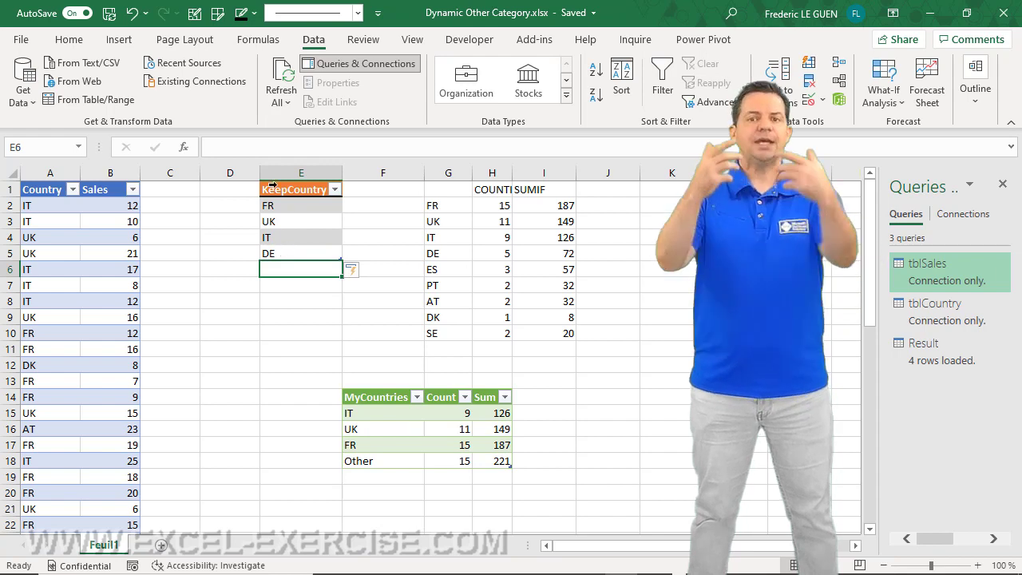
pyautogui.click(284, 71)
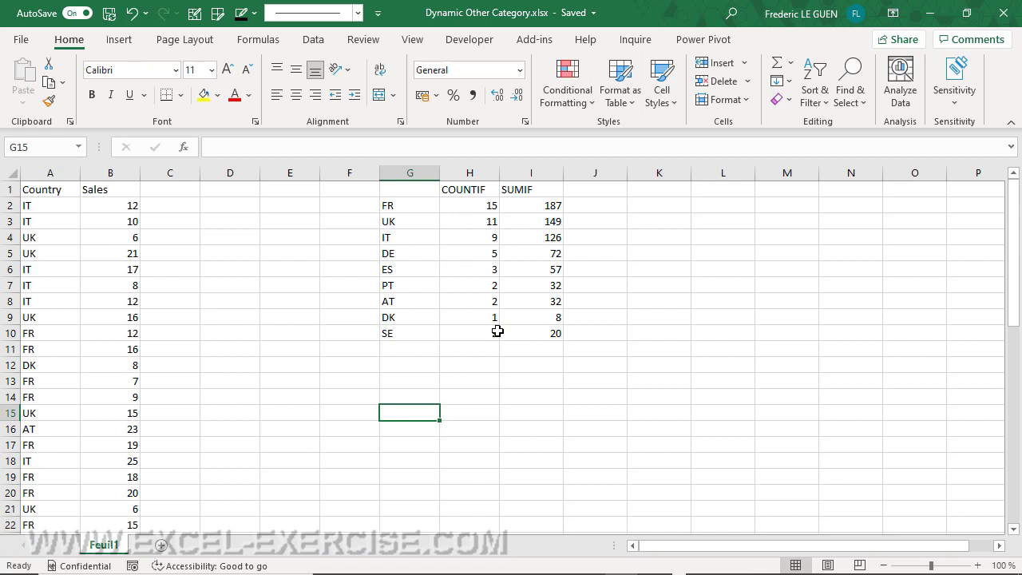
# - Copy the country codes FR, UK and IT from G2:G4 to E2:E4 and enter the header KeepCountry in E1
pyautogui.moveTo(394, 205); pyautogui.dragTo(393, 230)
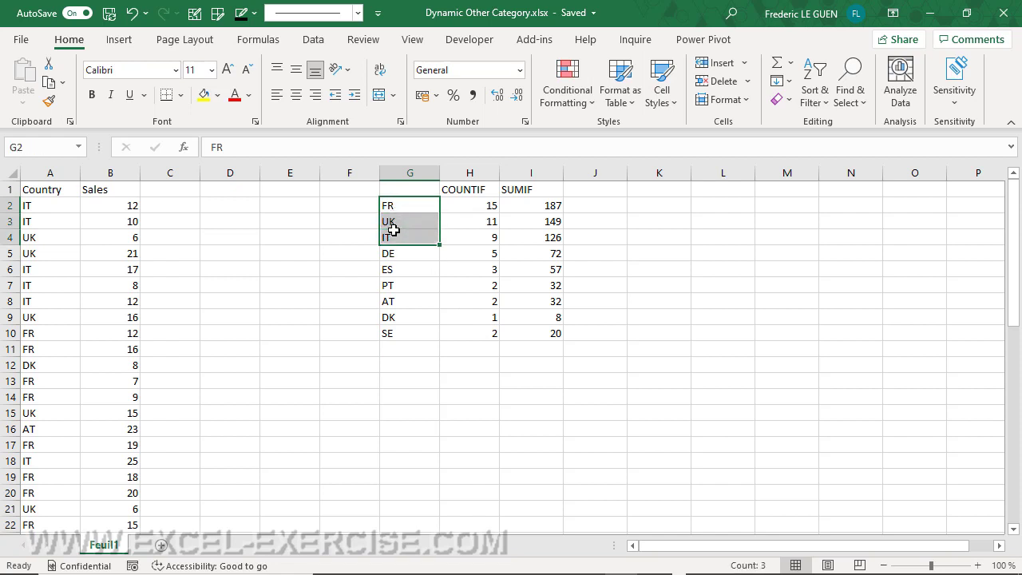
pyautogui.hotkey('ctrl', 'c')
pyautogui.click(287, 204)
pyautogui.hotkey('ctrl', 'v')
pyautogui.click(284, 185)
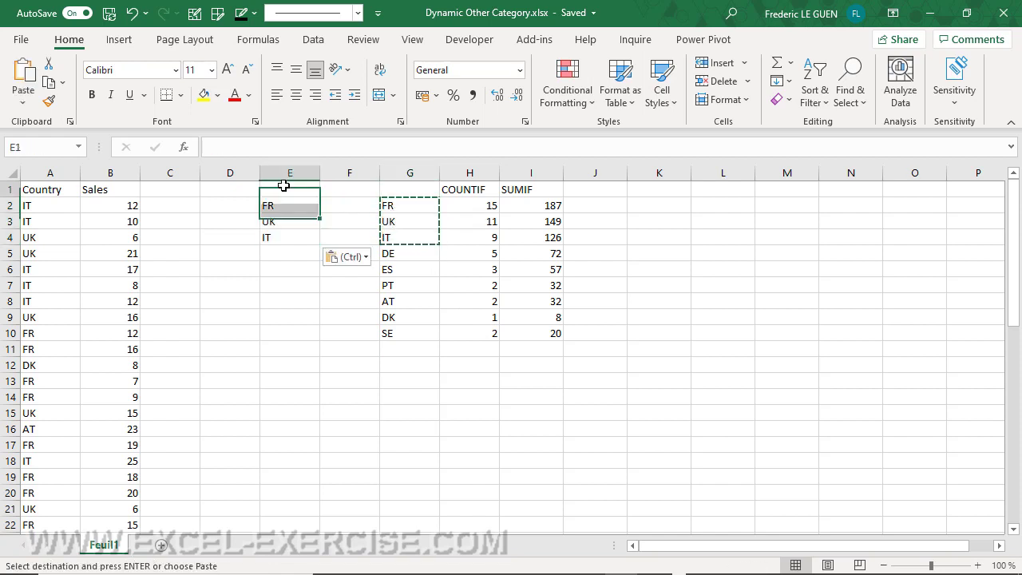
pyautogui.write('KeepCountry')
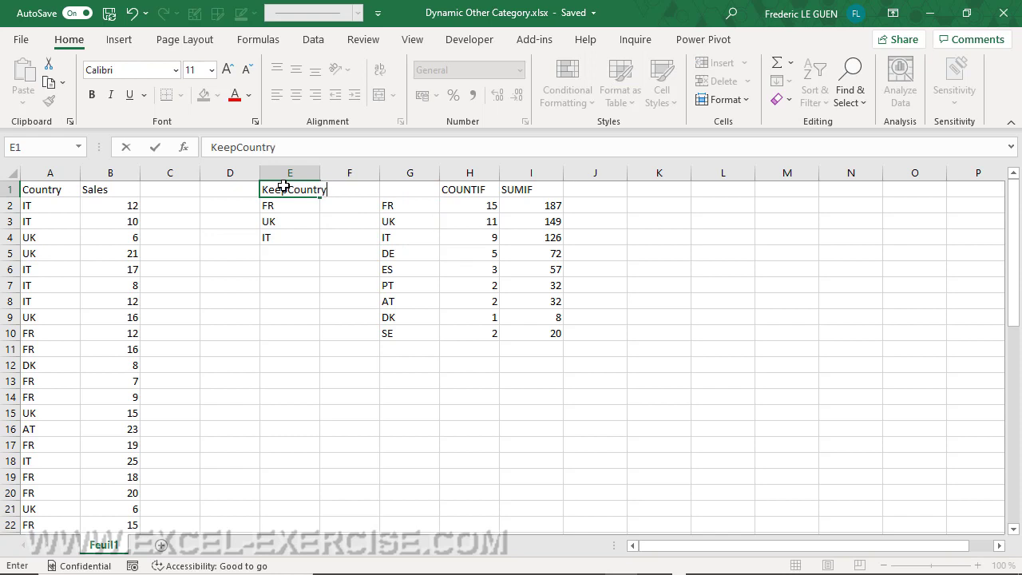
pyautogui.press('Return')
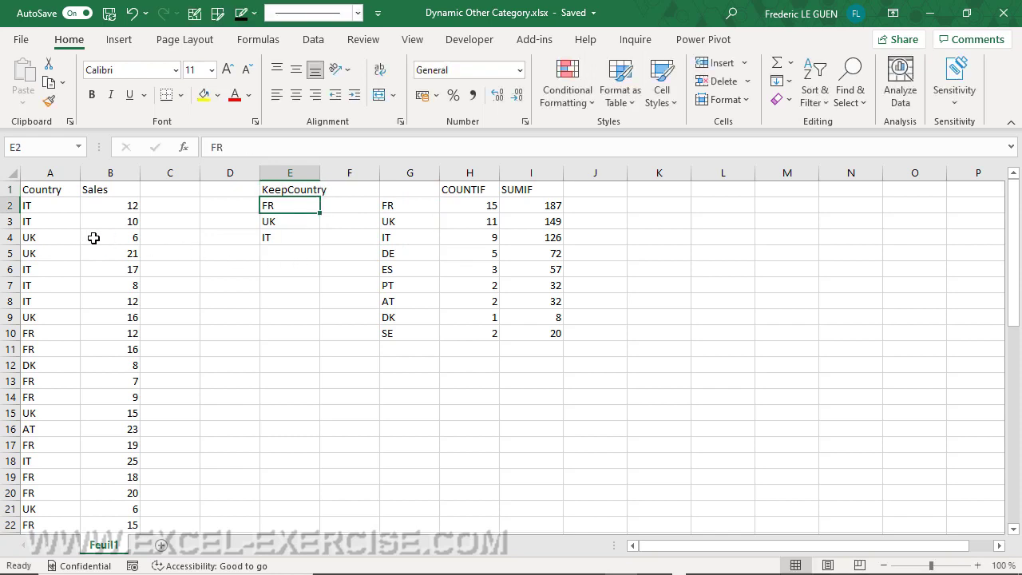
# - Convert the Country and Sales data in A1:B51 into a table with headers and name it tblSales
pyautogui.click(58, 233)
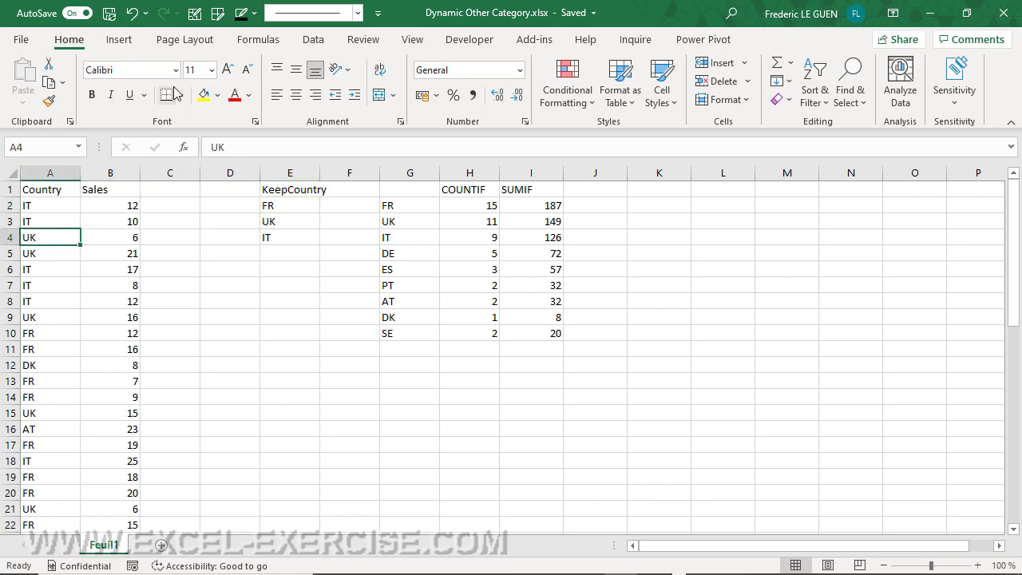
pyautogui.click(120, 40)
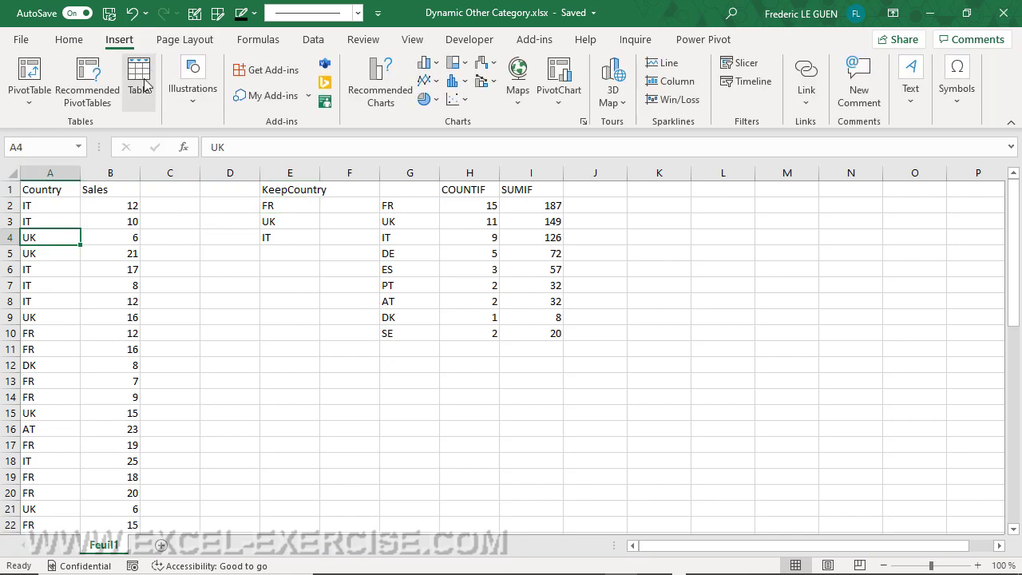
pyautogui.click(140, 79)
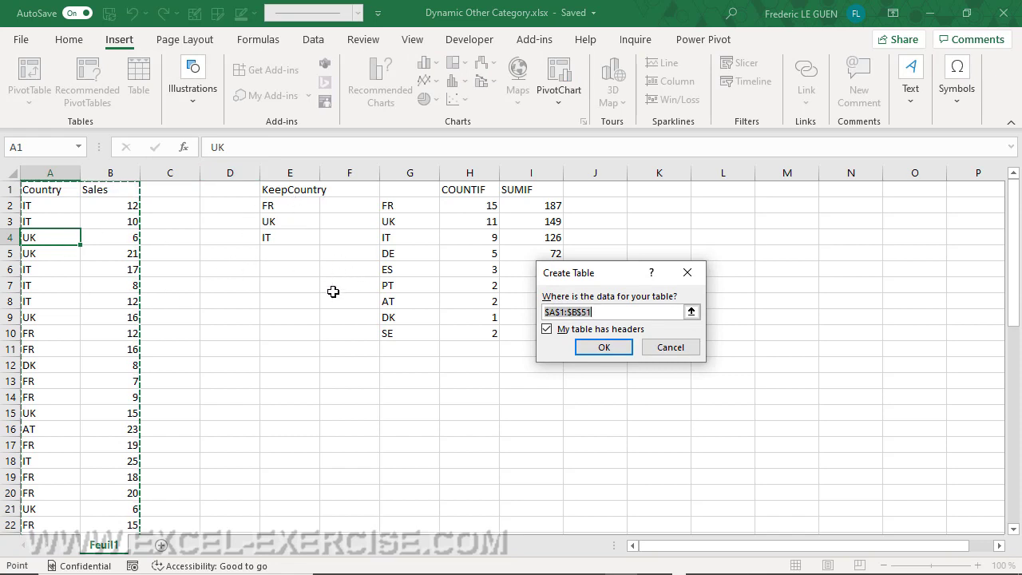
pyautogui.click(605, 348)
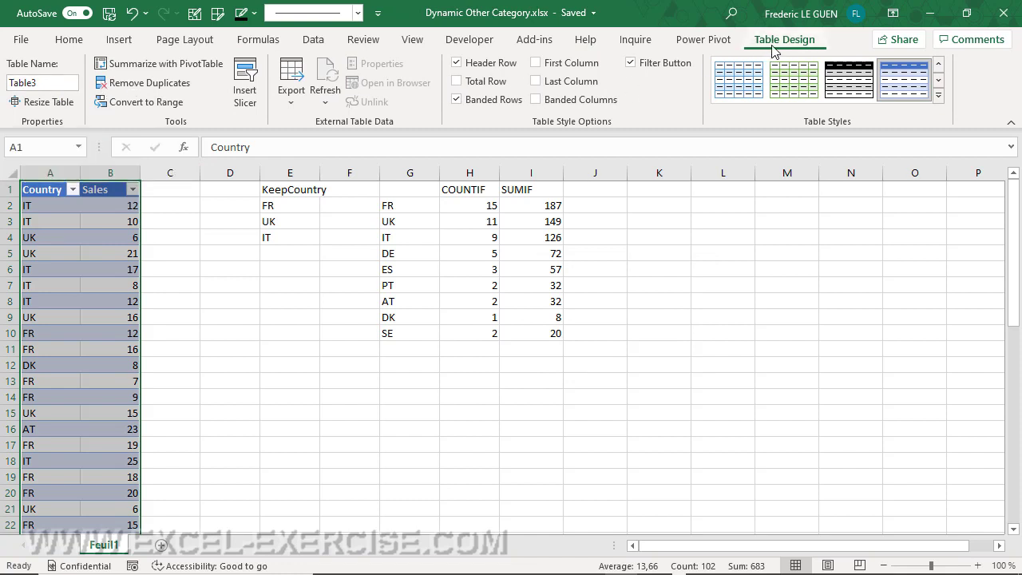
pyautogui.click(46, 84)
pyautogui.write('tblSales')
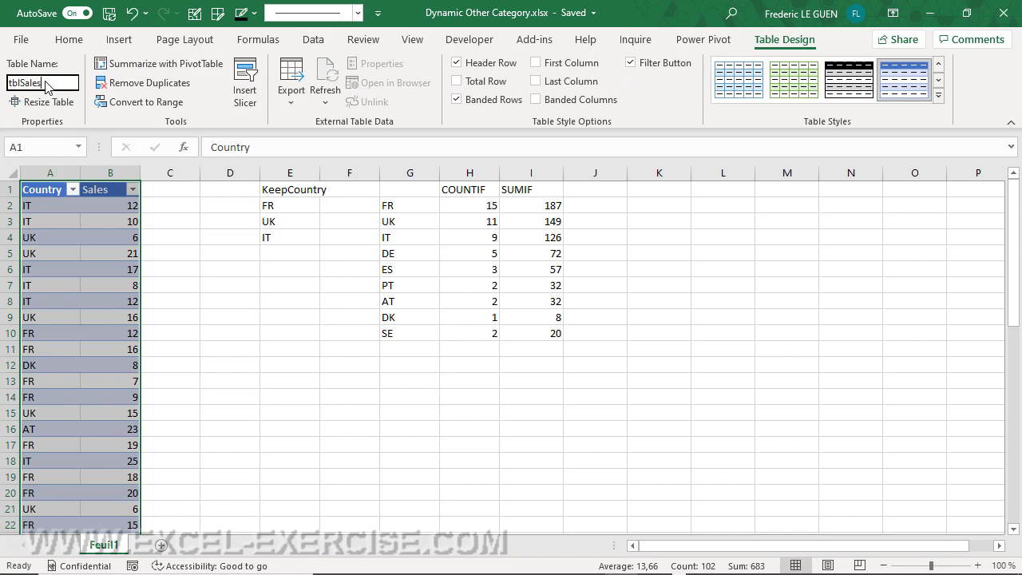
pyautogui.press('Return')
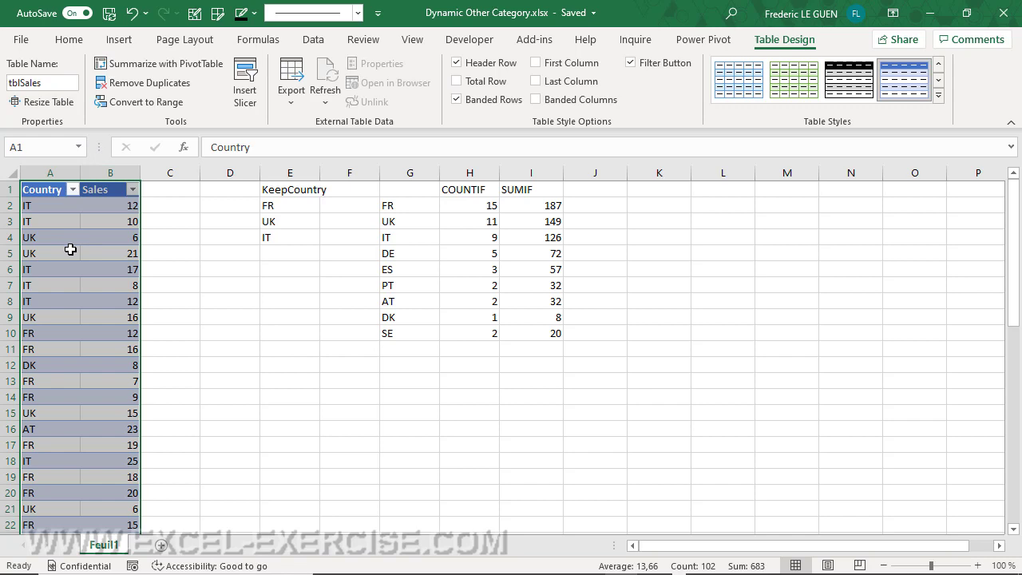
# - Convert the KeepCountry list in E1:E4 into a table with headers and name it tblCountry
pyautogui.click(295, 221)
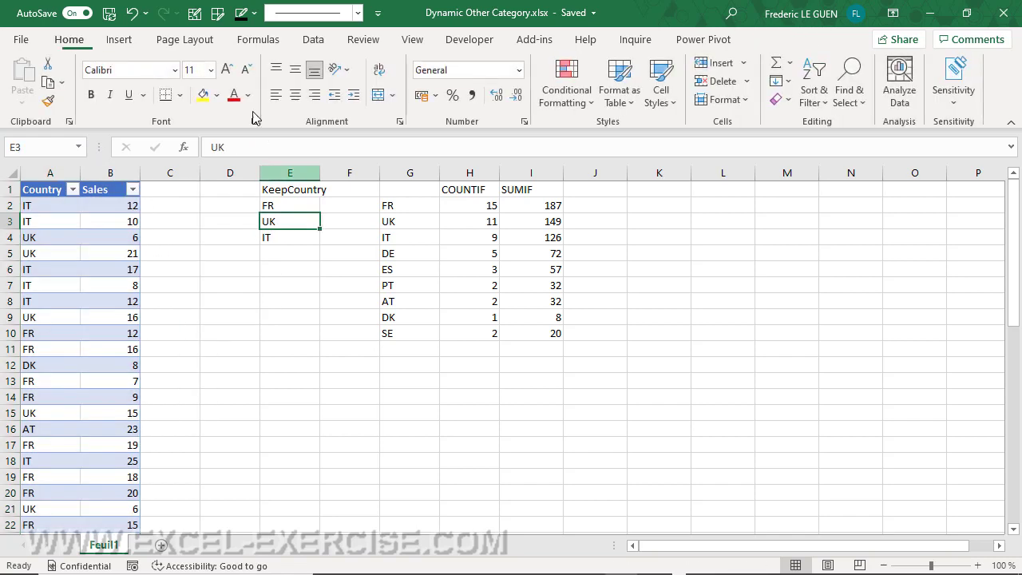
pyautogui.click(123, 40)
pyautogui.click(134, 74)
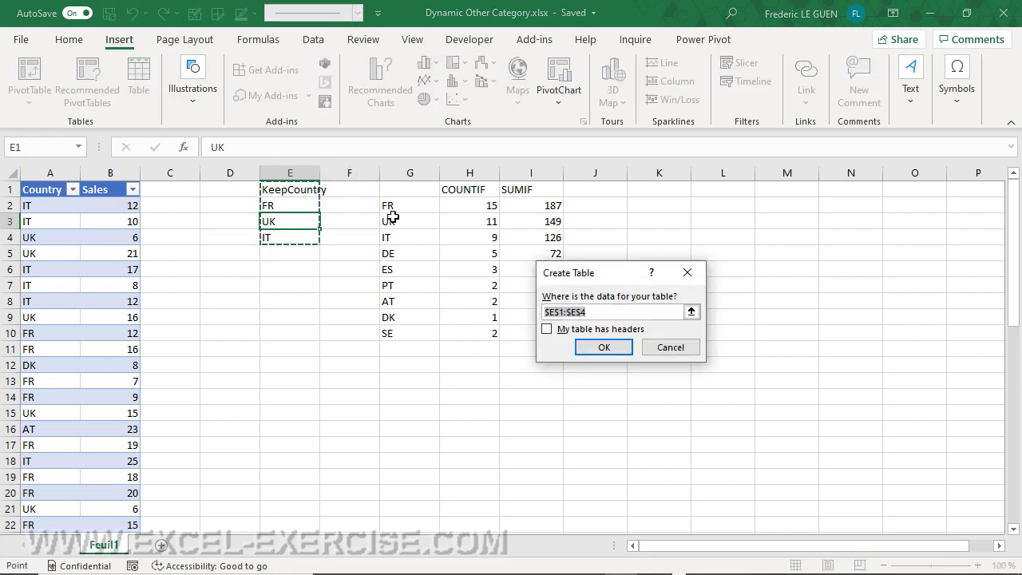
pyautogui.click(548, 330)
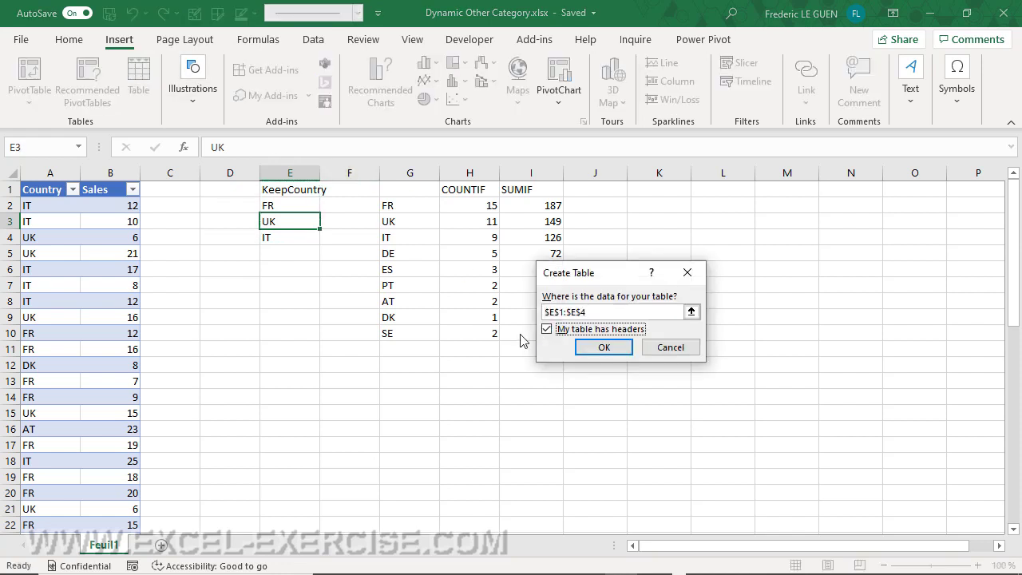
pyautogui.click(604, 347)
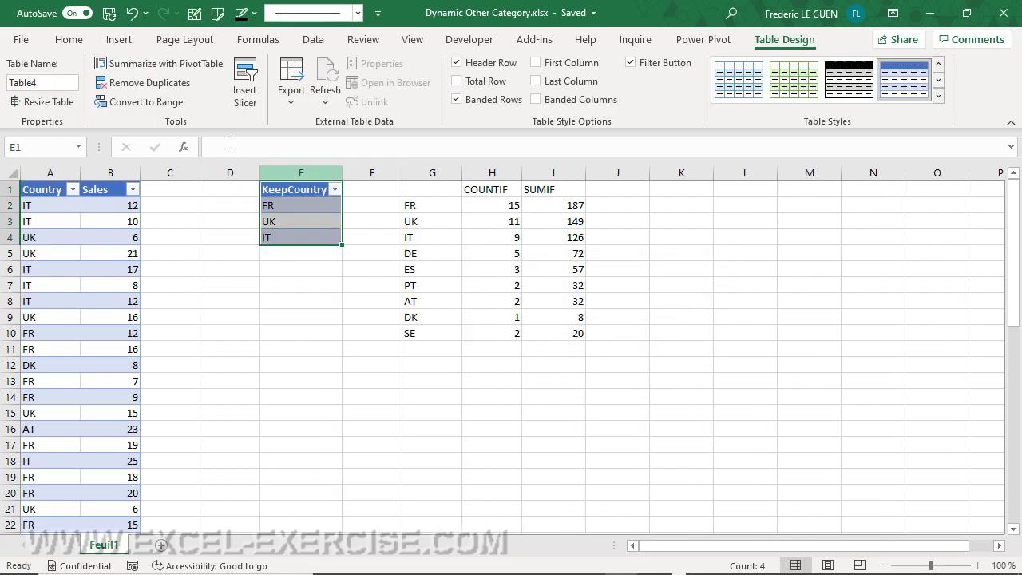
pyautogui.click(66, 82)
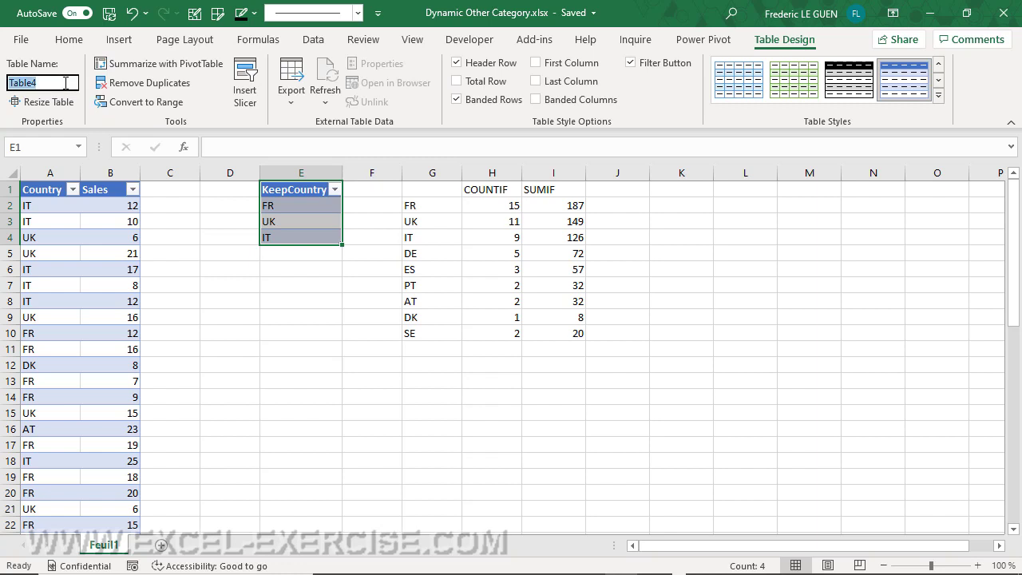
pyautogui.write('tblCountry')
pyautogui.press('Return')
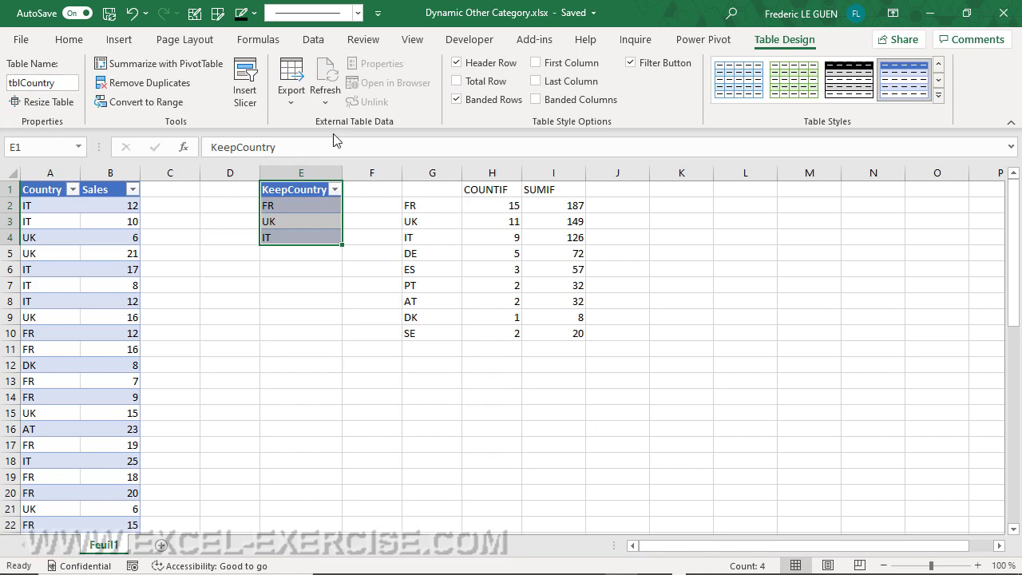
# - Apply the medium table style with an orange header and grey banded rows to the tblCountry table
pyautogui.click(939, 98)
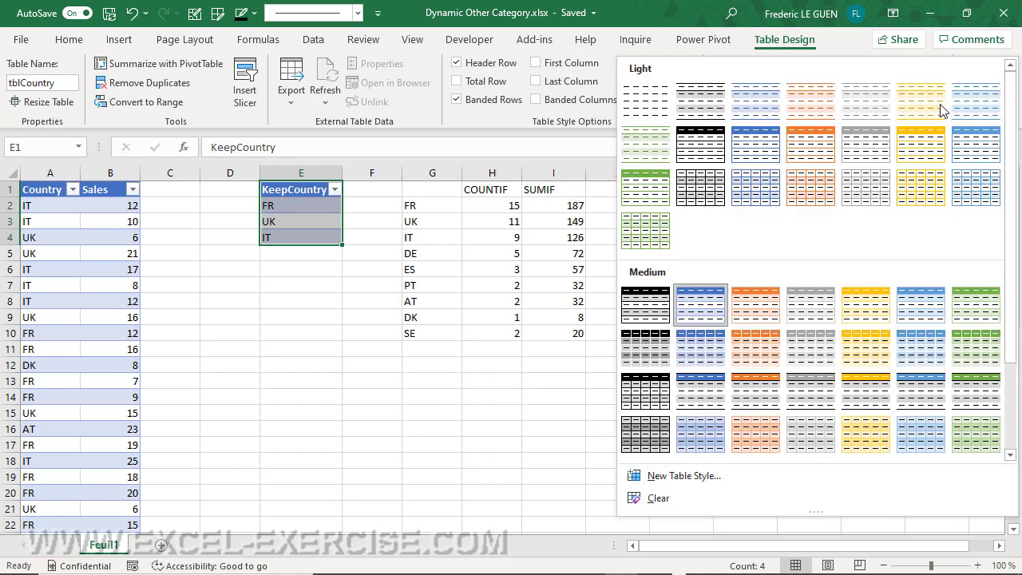
pyautogui.click(756, 391)
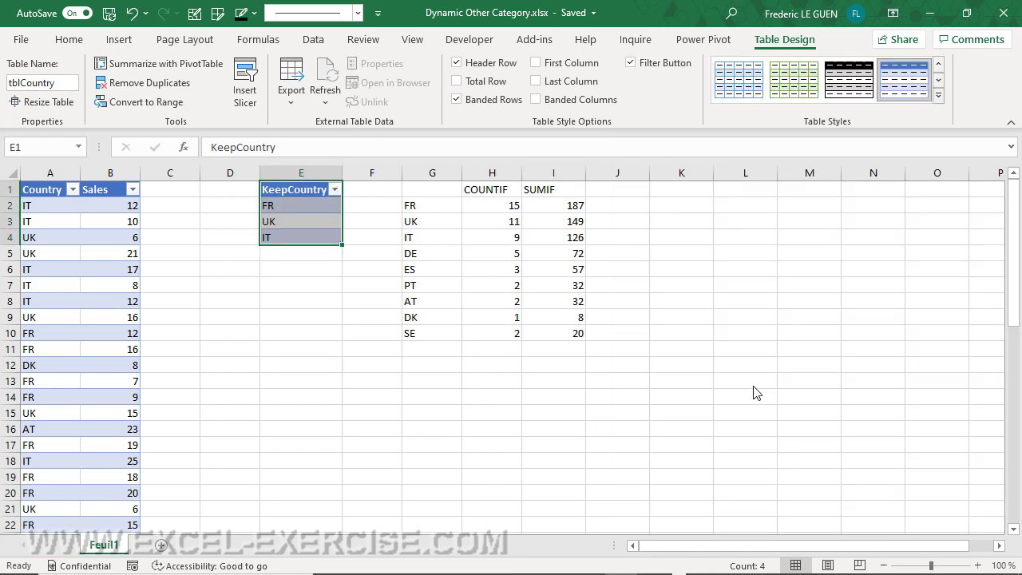
pyautogui.click(345, 322)
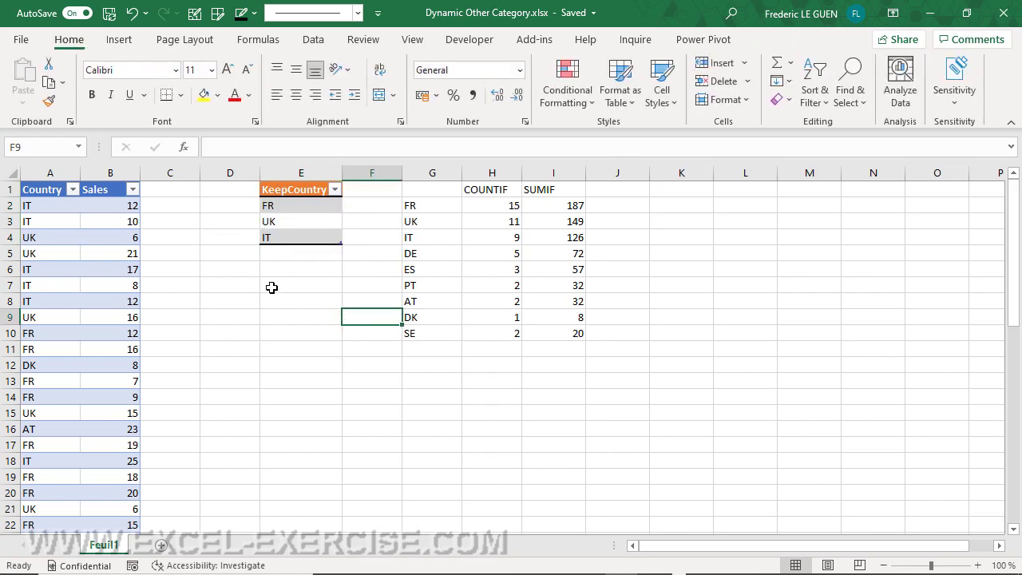
# - Bring the tblSales table into Power Query and load it to the workbook as a connection only
pyautogui.click(60, 225)
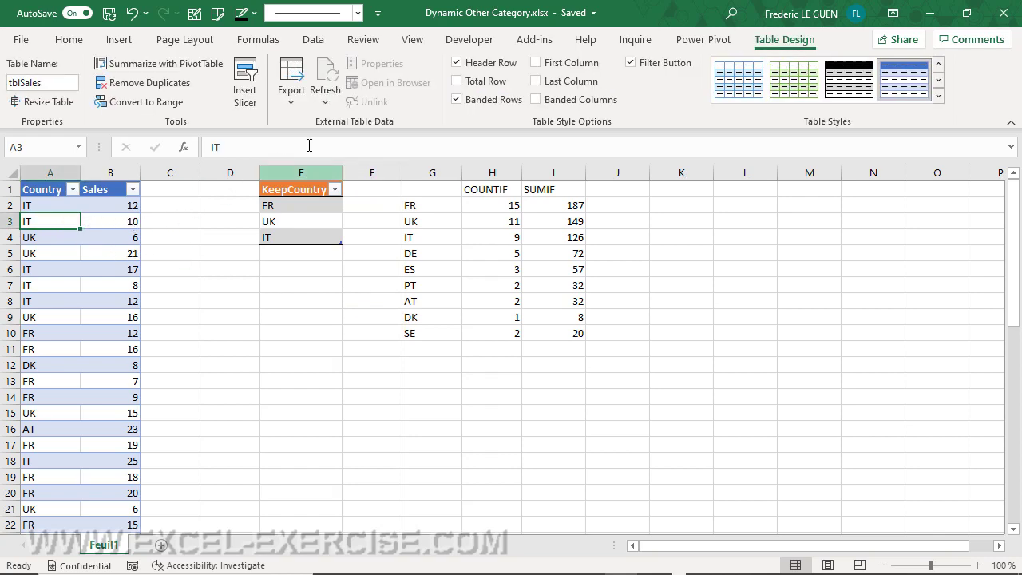
pyautogui.click(313, 42)
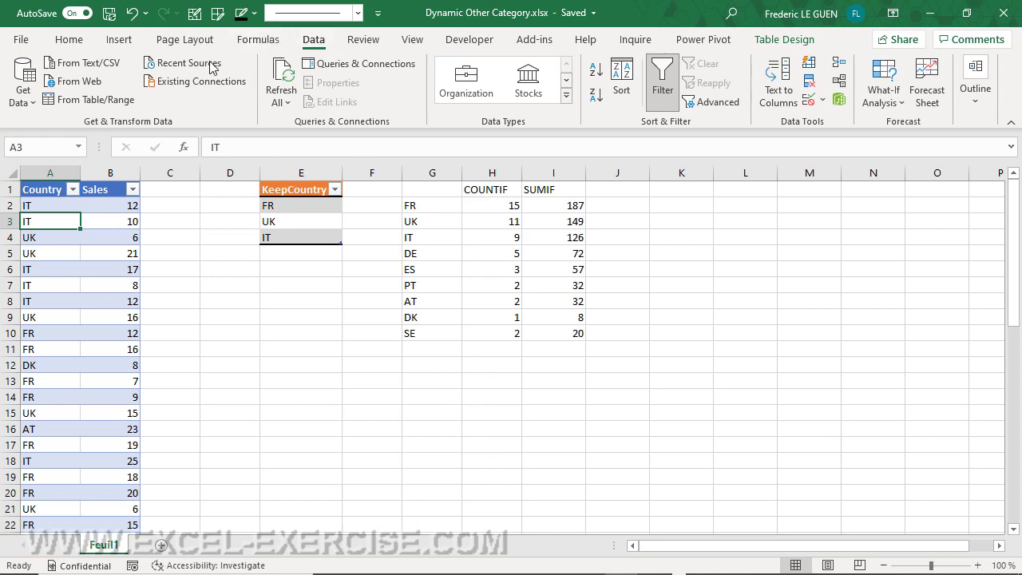
pyautogui.click(88, 102)
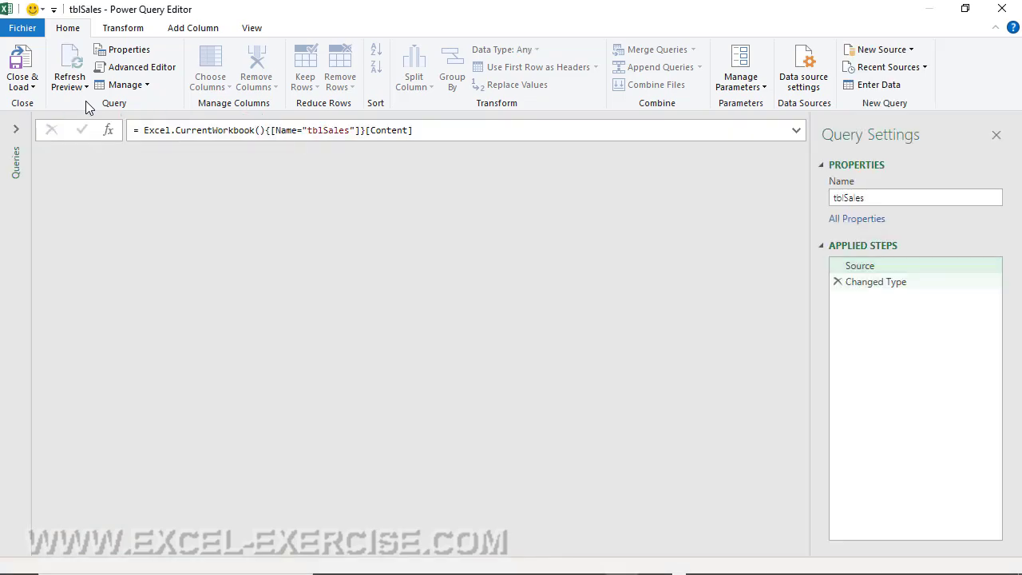
pyautogui.doubleClick(291, 15)
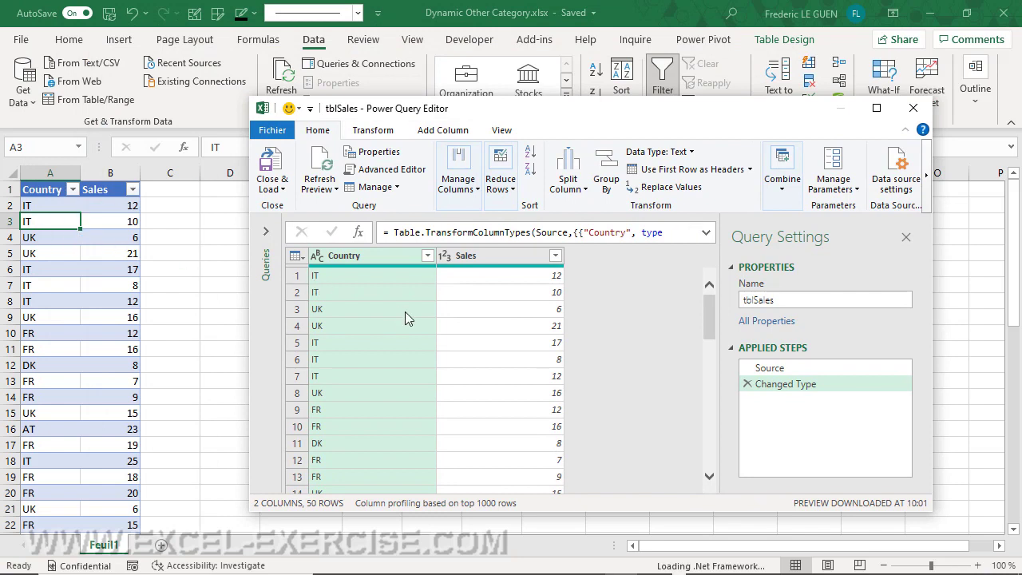
pyautogui.click(271, 190)
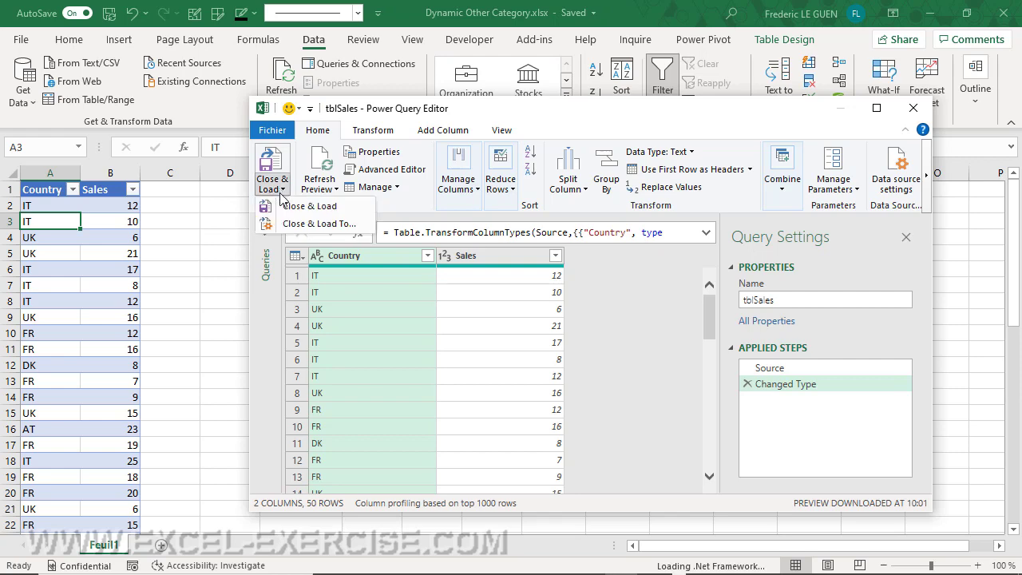
pyautogui.click(289, 225)
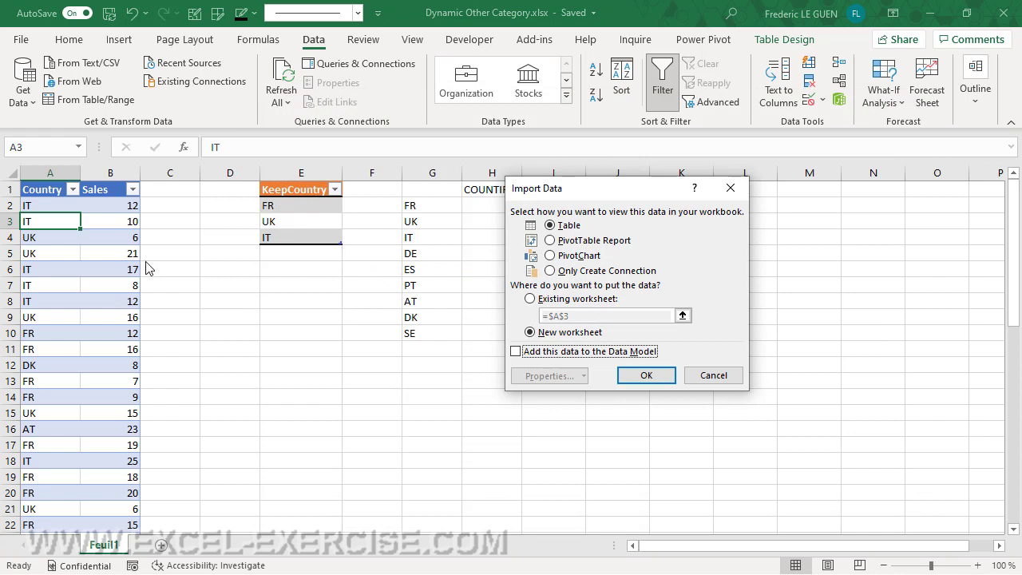
pyautogui.click(565, 272)
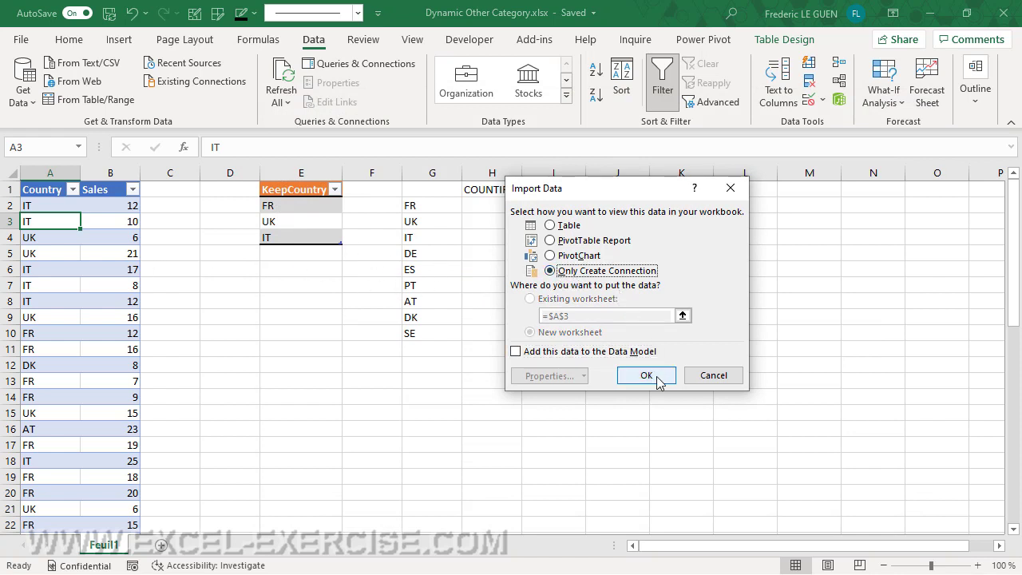
pyautogui.click(647, 375)
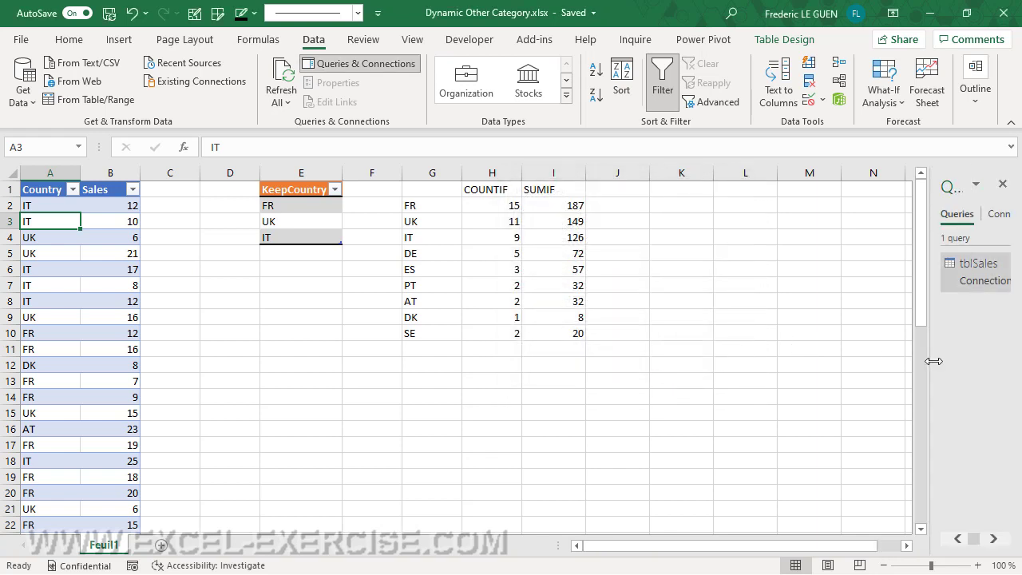
pyautogui.moveTo(933, 361); pyautogui.dragTo(884, 363)
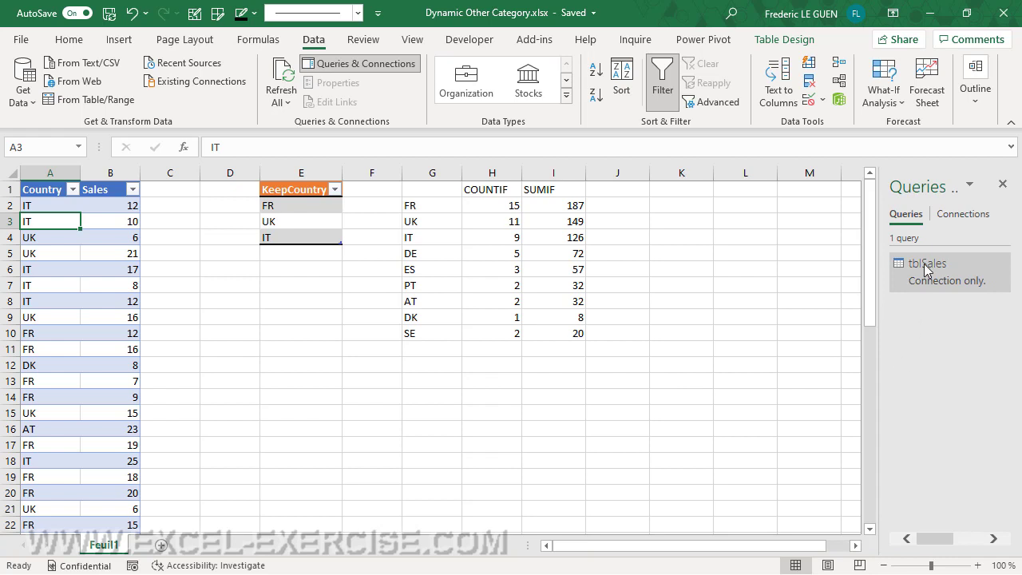
pyautogui.moveTo(924, 284)
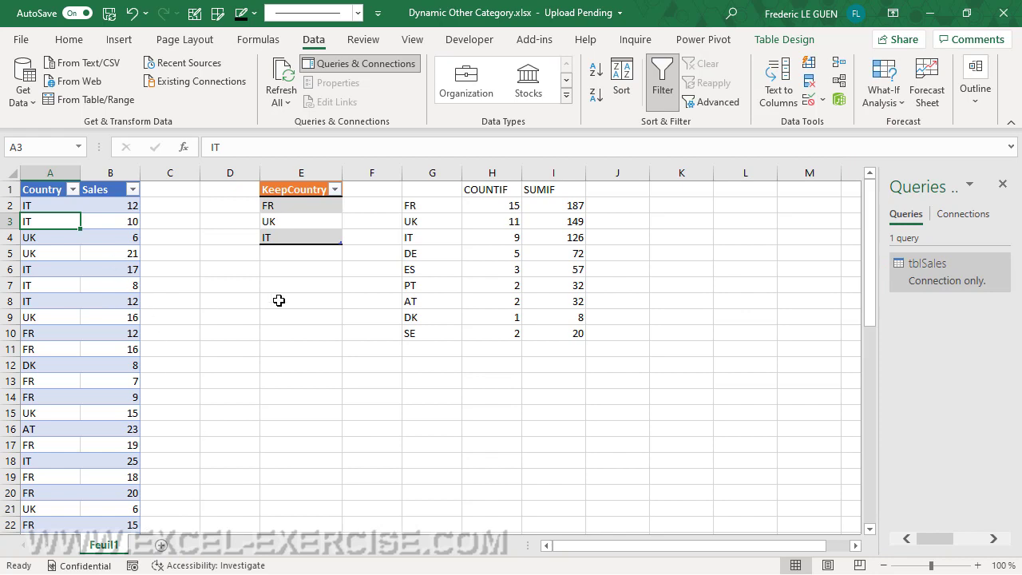
# - Bring the tblCountry table into Power Query and load it as a connection only
pyautogui.click(319, 225)
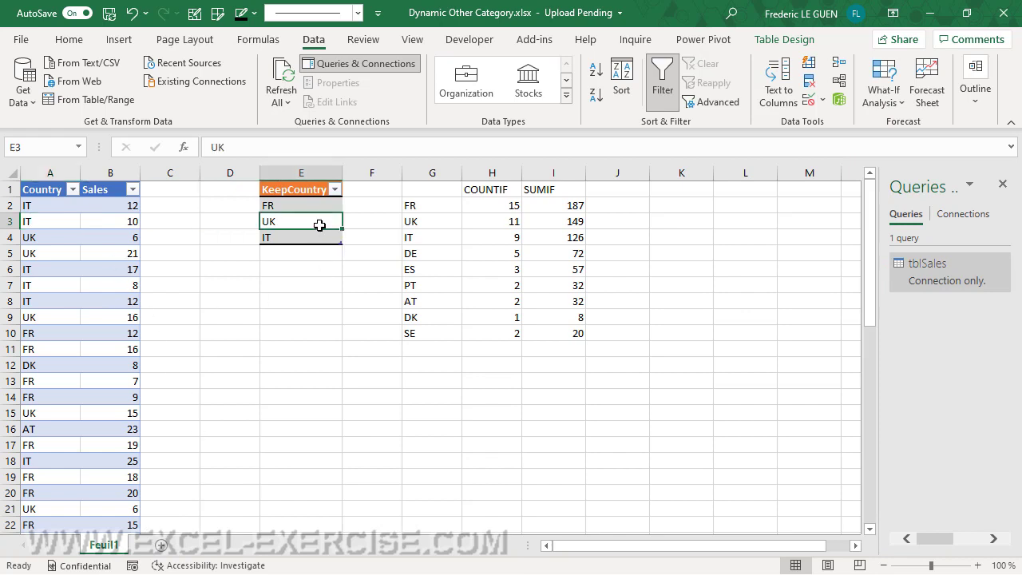
pyautogui.click(96, 104)
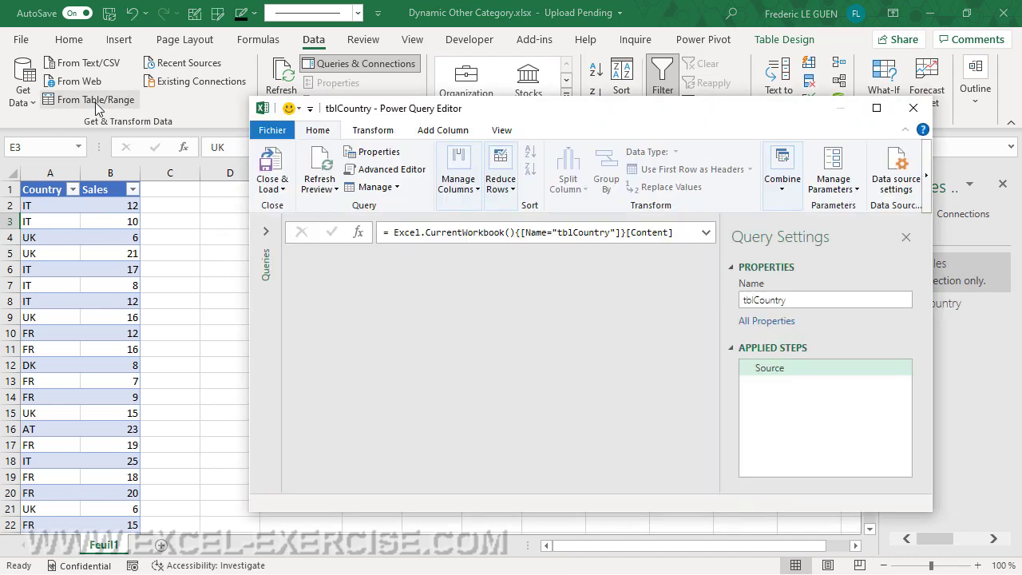
pyautogui.click(279, 189)
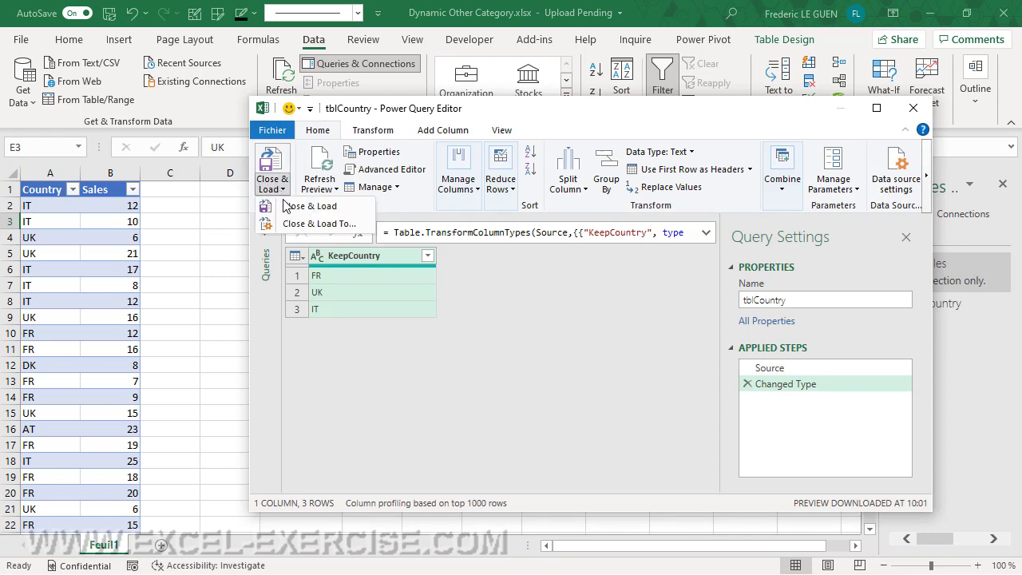
pyautogui.click(297, 224)
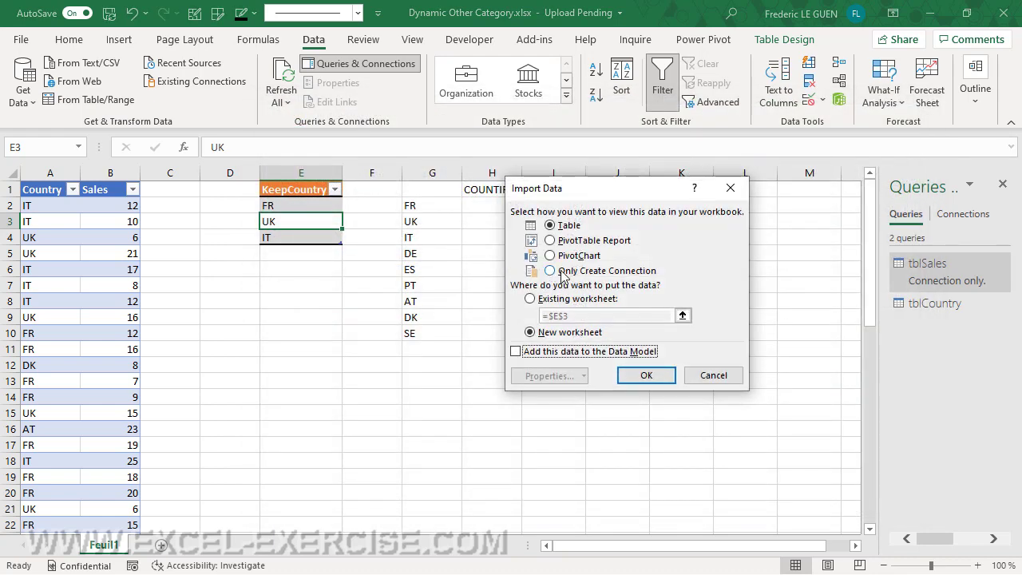
pyautogui.click(563, 271)
pyautogui.click(647, 377)
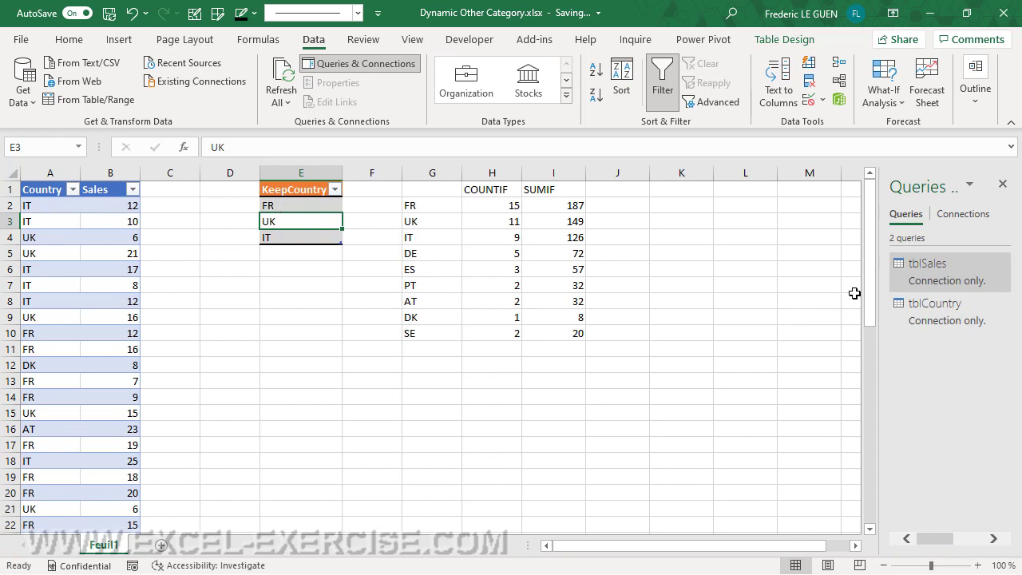
# - Open the tblSales query in the Power Query Editor and create a new query that references it
pyautogui.doubleClick(942, 280)
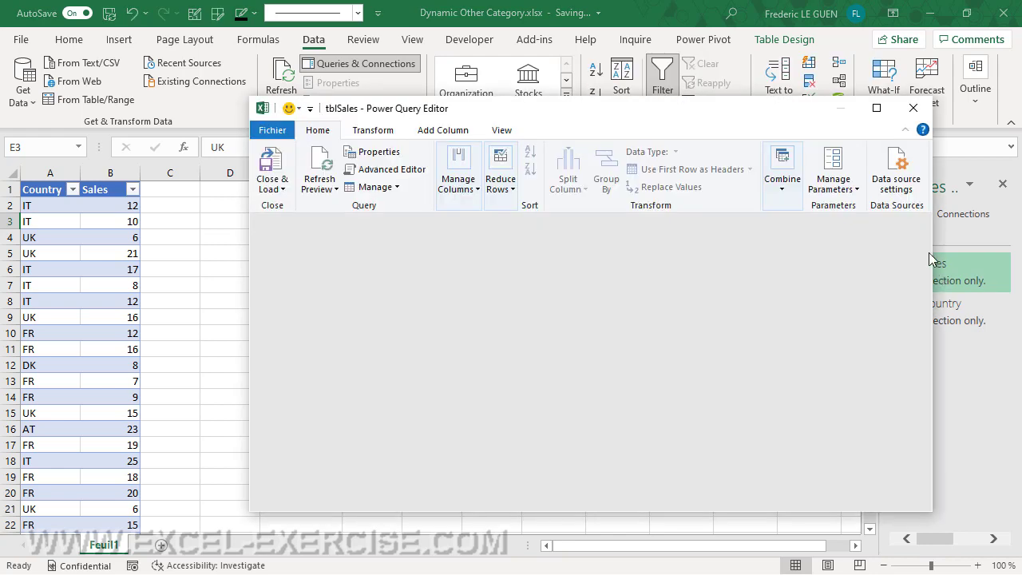
pyautogui.click(875, 108)
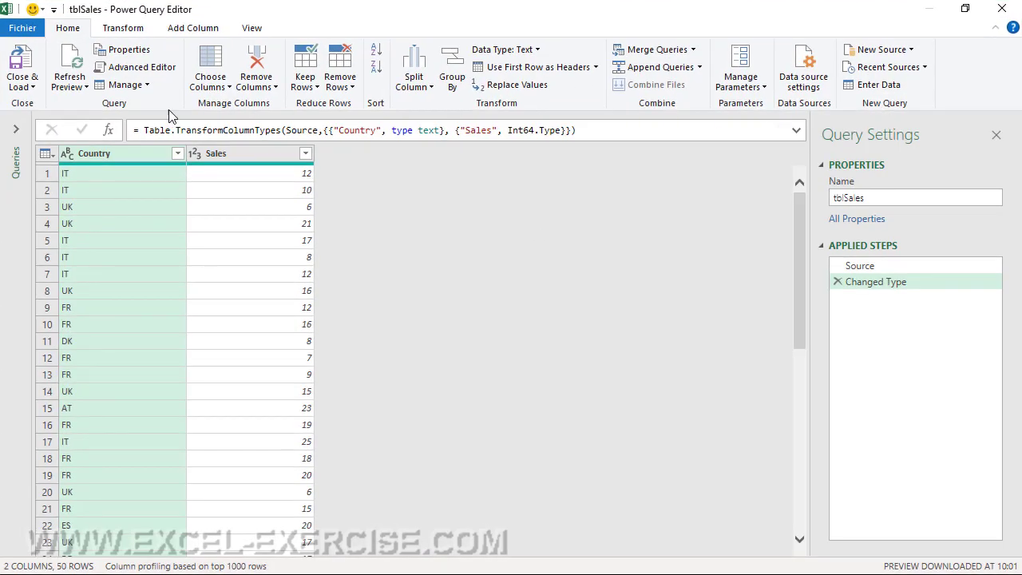
pyautogui.click(16, 135)
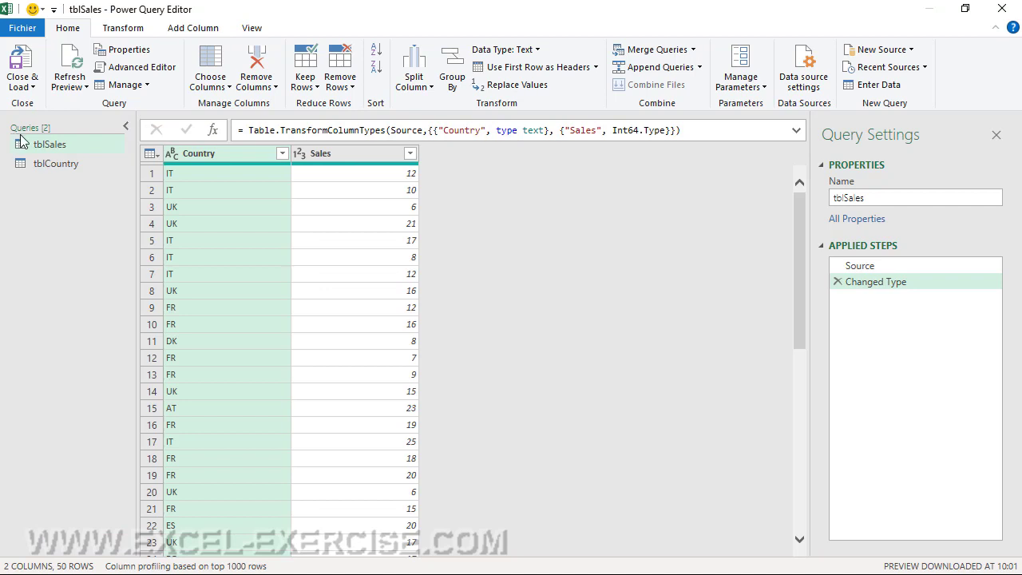
pyautogui.rightClick(64, 145)
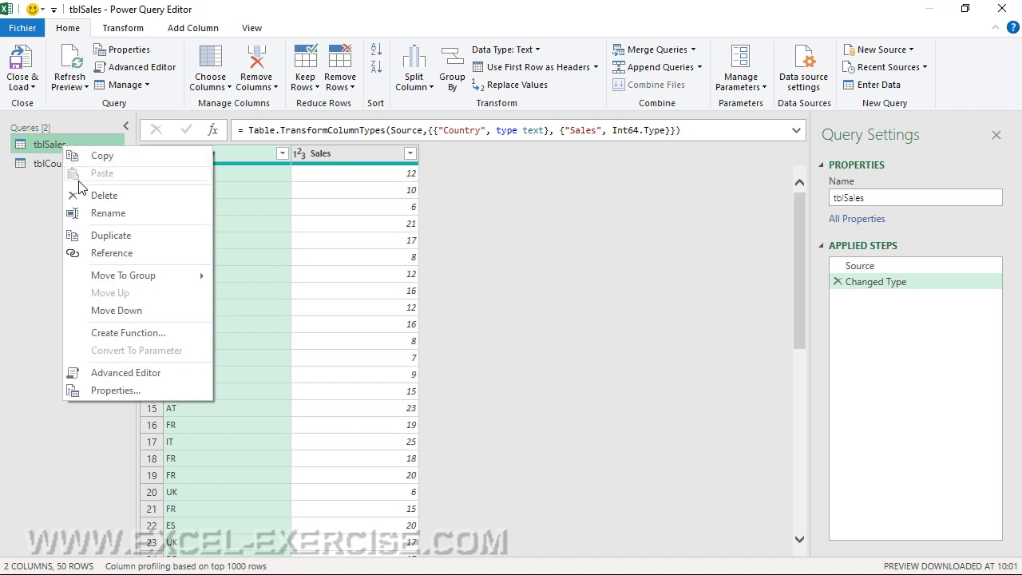
pyautogui.click(101, 254)
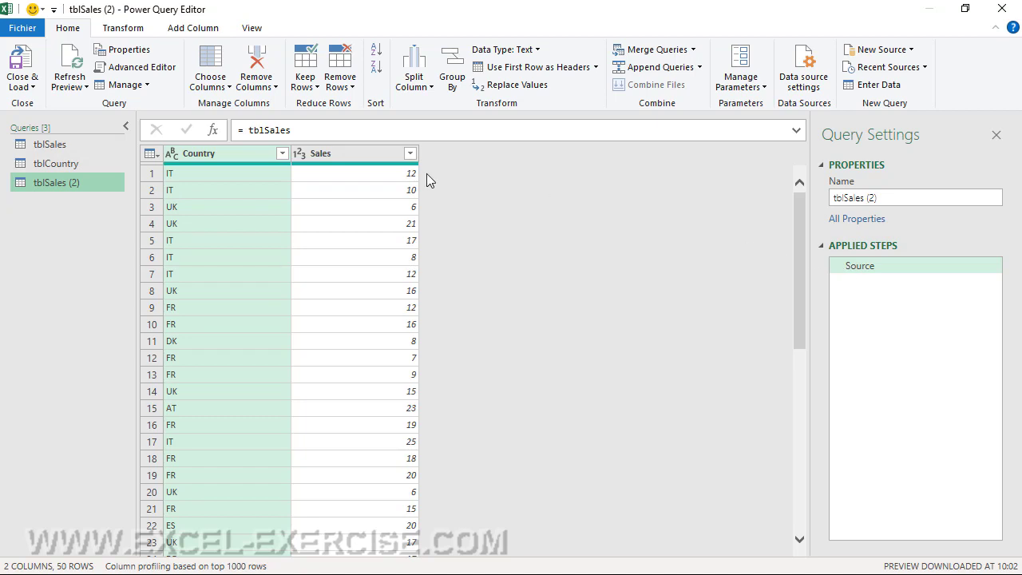
# - Rename the query that references tblSales as Result
pyautogui.click(40, 149)
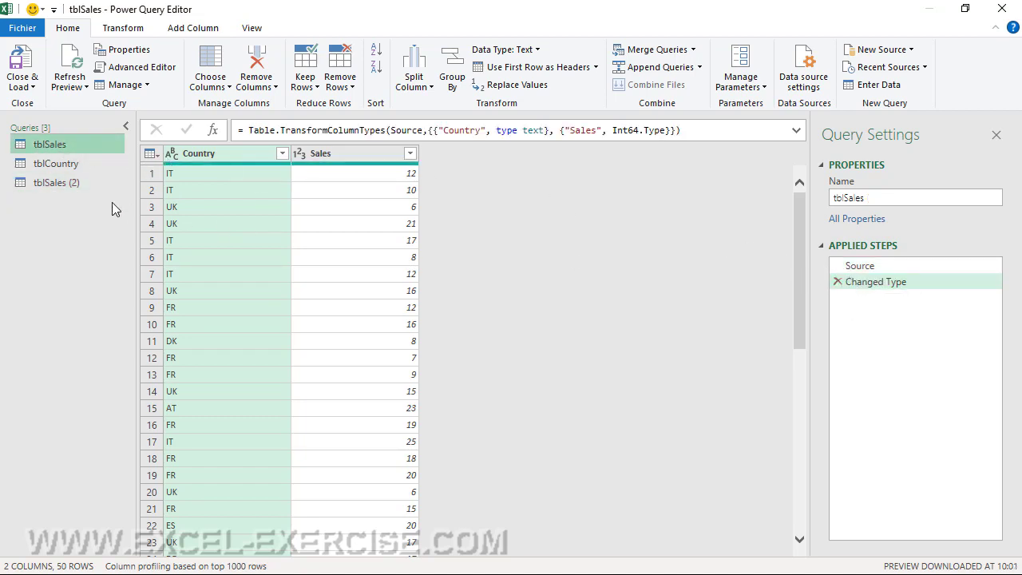
pyautogui.click(49, 182)
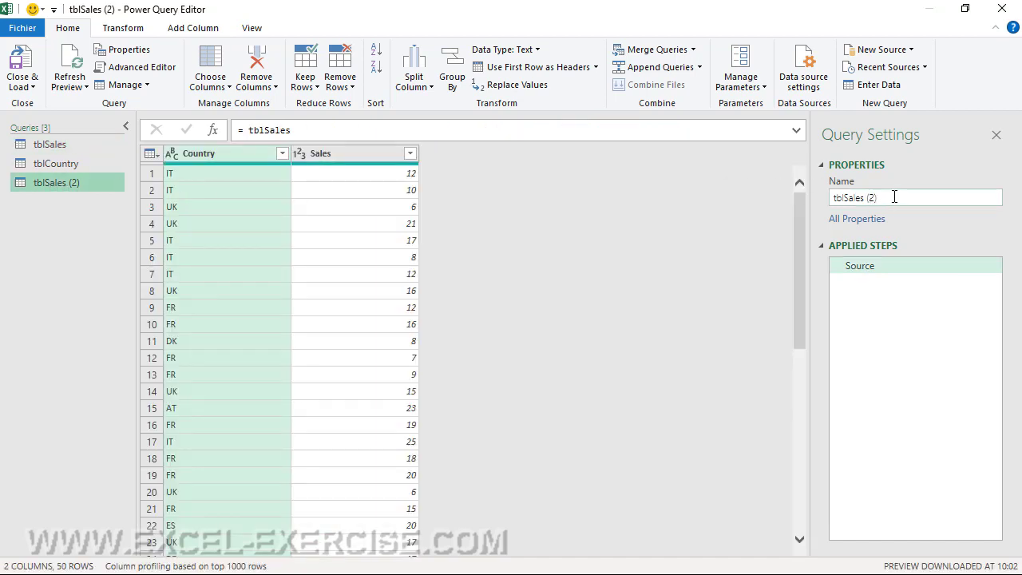
pyautogui.moveTo(894, 197); pyautogui.dragTo(851, 201)
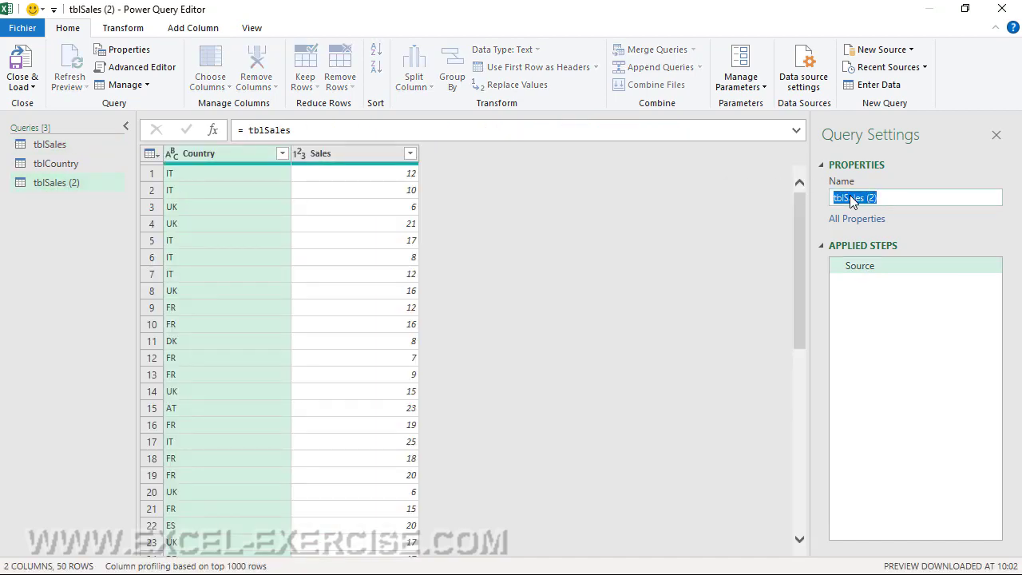
pyautogui.write('Result')
pyautogui.press('Return')
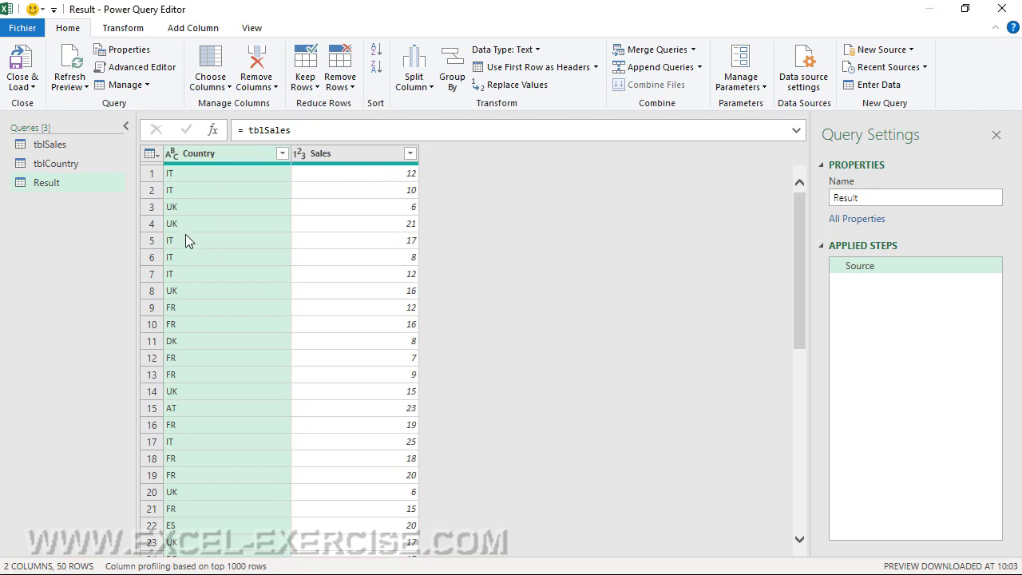
# - Start a conditional column named MyCountries in the Result query, with its condition testing the Country column
pyautogui.click(50, 165)
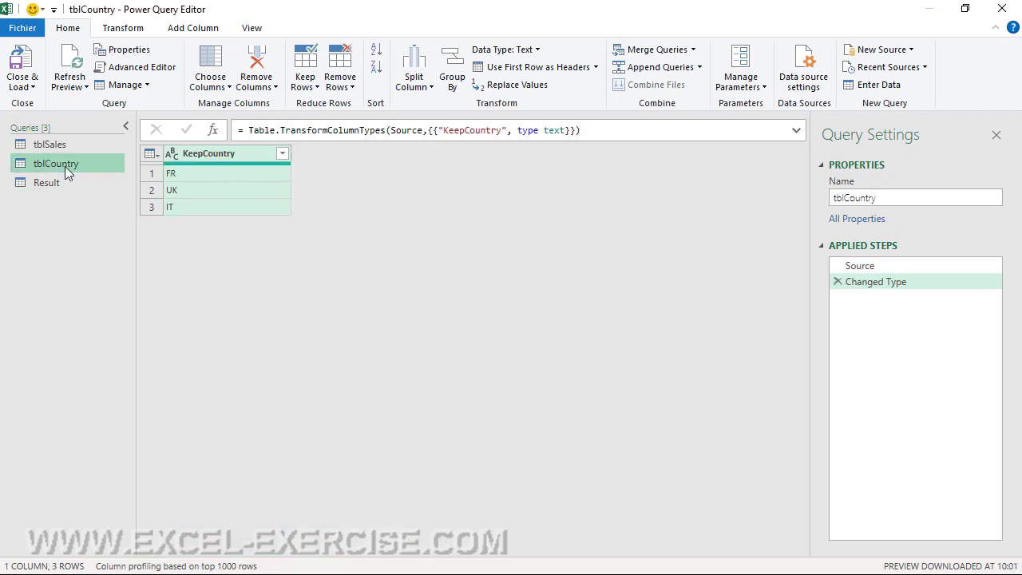
pyautogui.click(48, 182)
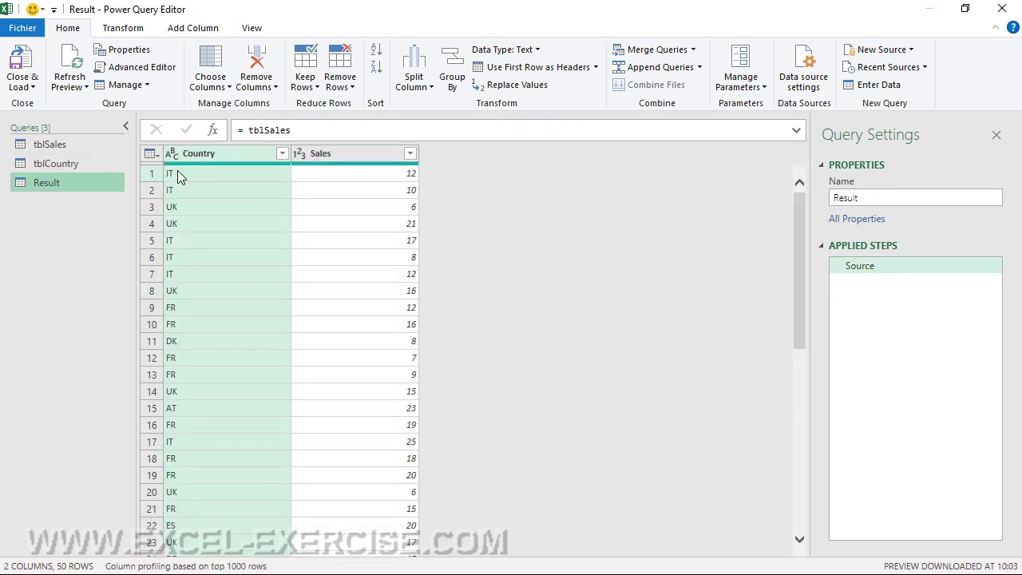
pyautogui.click(190, 29)
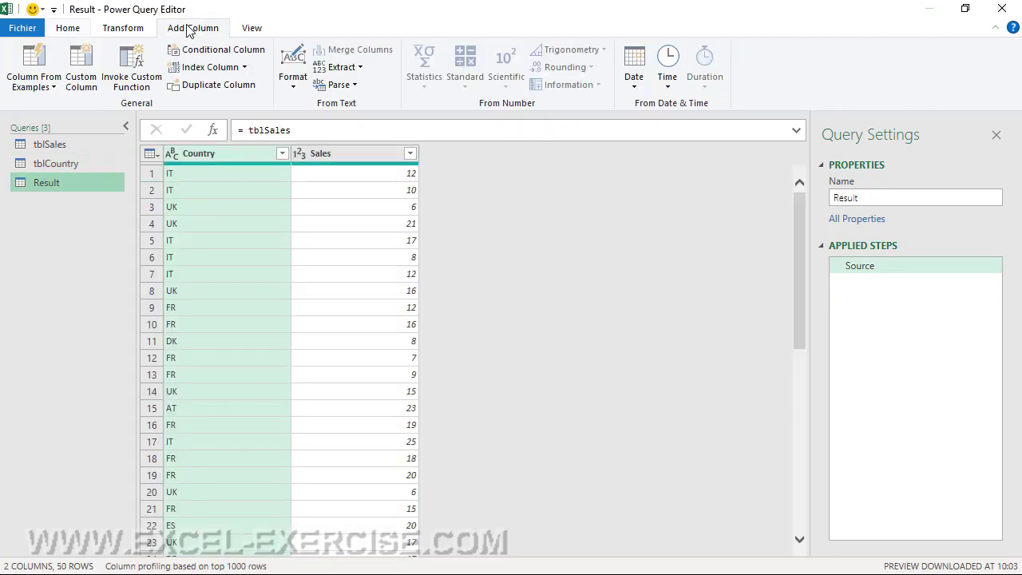
pyautogui.click(228, 52)
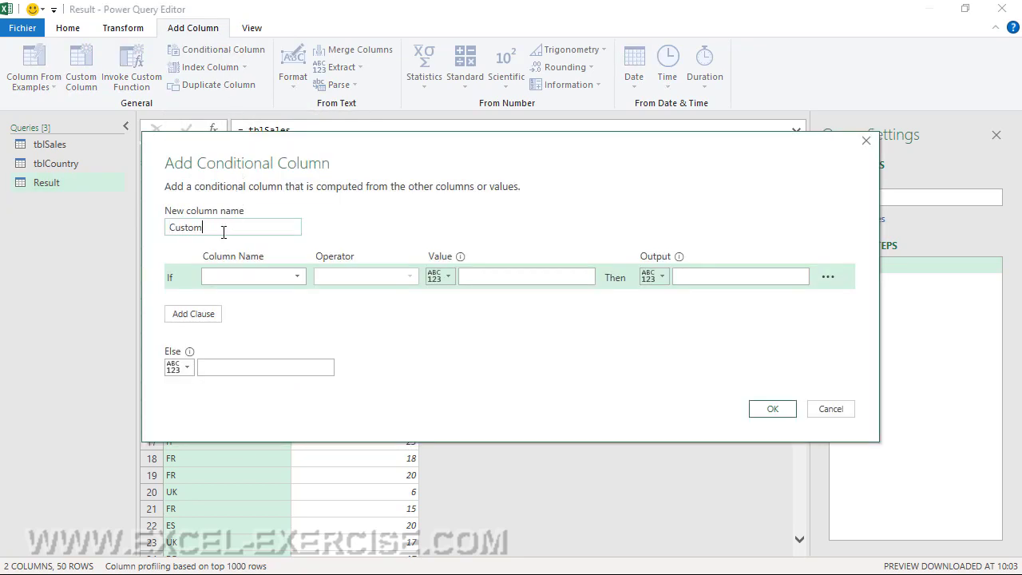
pyautogui.moveTo(223, 232); pyautogui.dragTo(166, 230)
pyautogui.write('MyCountrie')
pyautogui.click(290, 278)
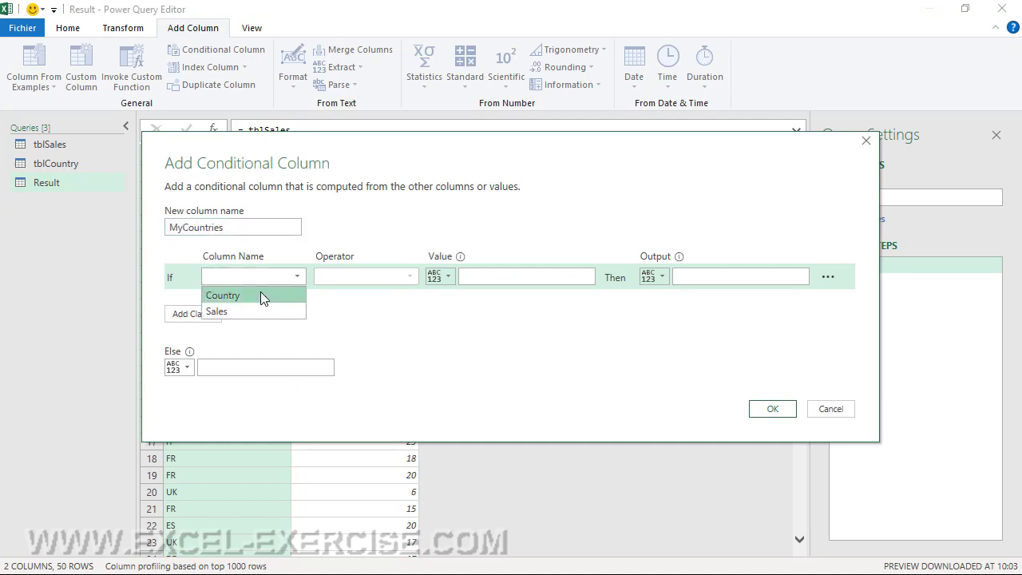
pyautogui.click(260, 295)
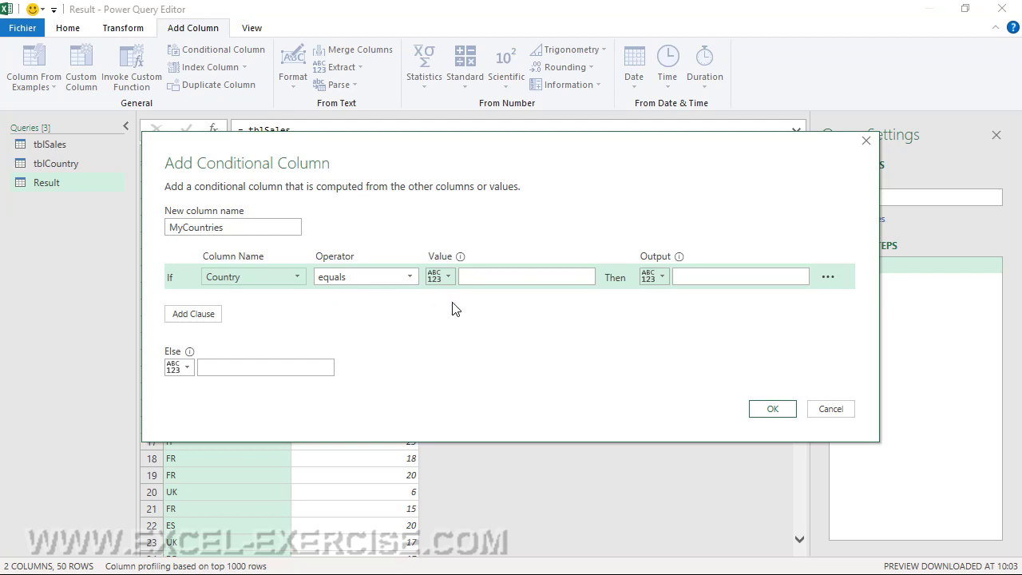
# - Make the condition return the Country column's value when it equals FR and Other otherwise, and create the column
pyautogui.click(480, 274)
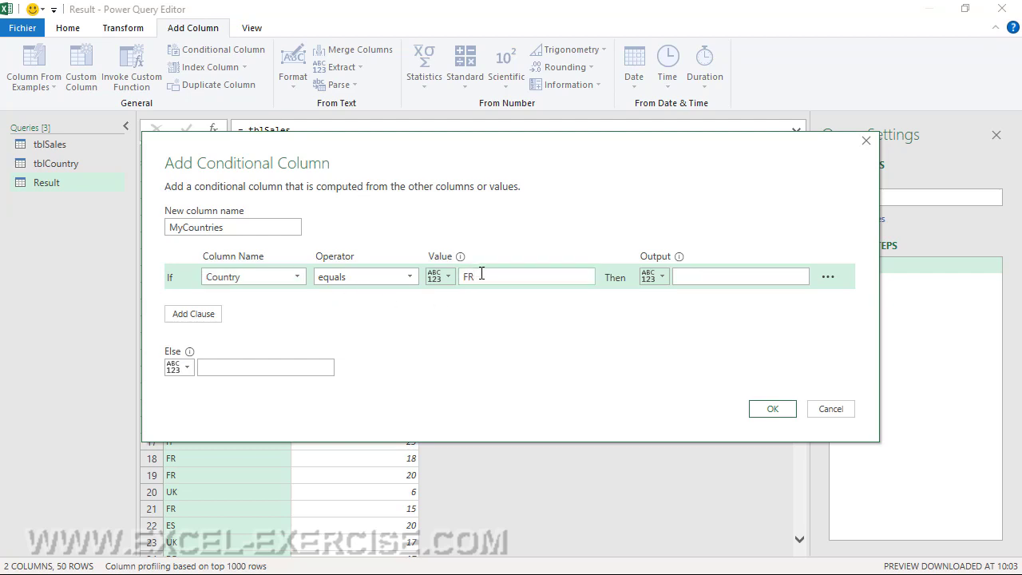
pyautogui.click(655, 279)
pyautogui.click(676, 313)
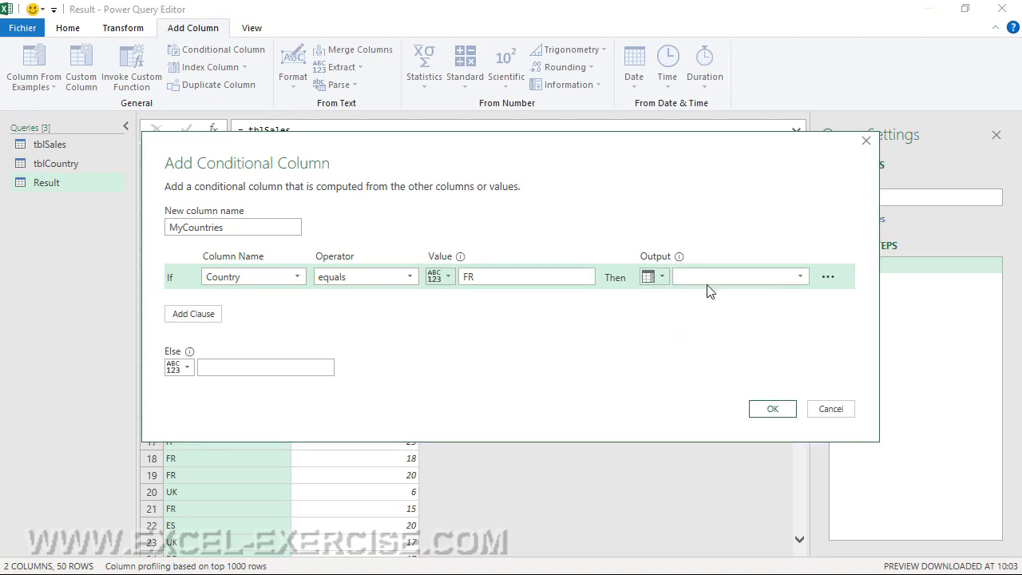
pyautogui.click(702, 286)
pyautogui.click(705, 295)
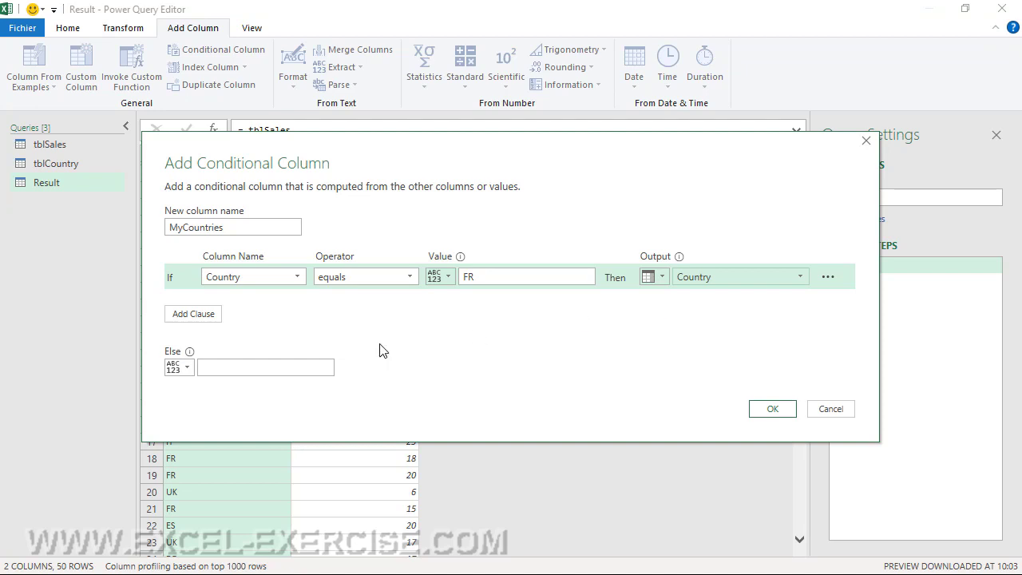
pyautogui.click(252, 364)
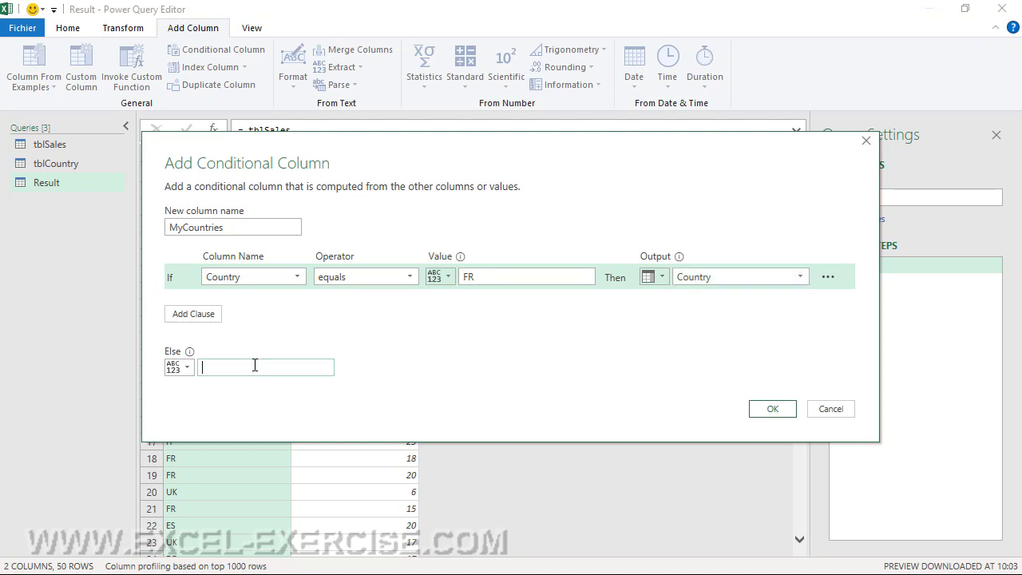
pyautogui.write('Other')
pyautogui.click(762, 409)
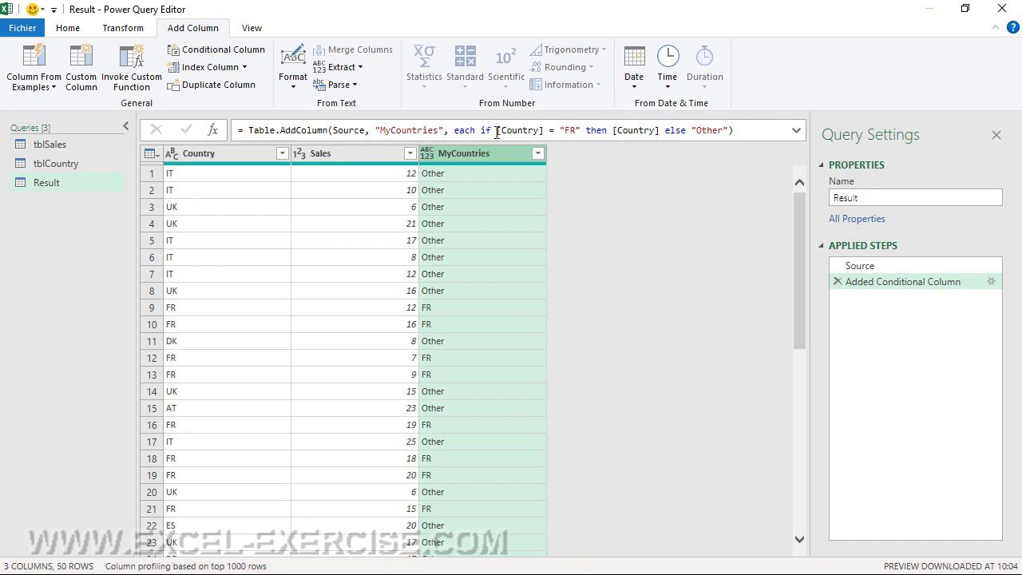
# - Replace the [Country] = "FR" test in the MyCountries formula with the List.Contains function
pyautogui.moveTo(496, 132); pyautogui.dragTo(580, 132)
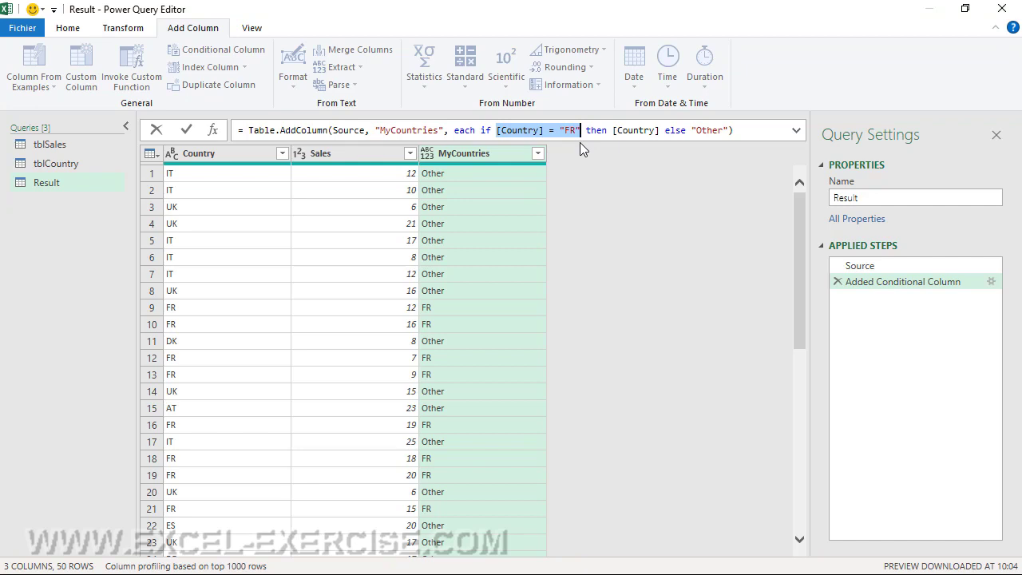
pyautogui.write('List')
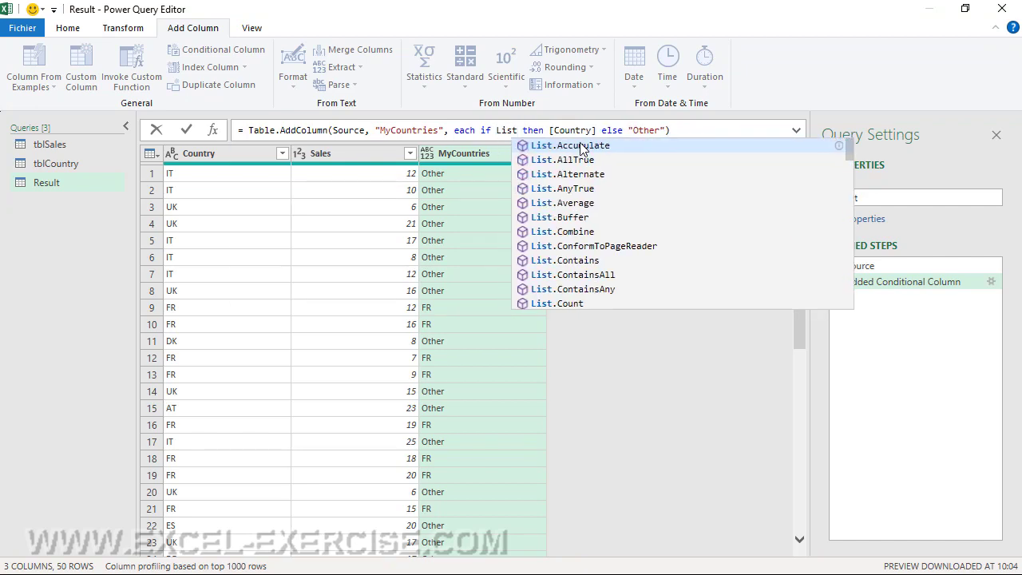
pyautogui.write('.Con')
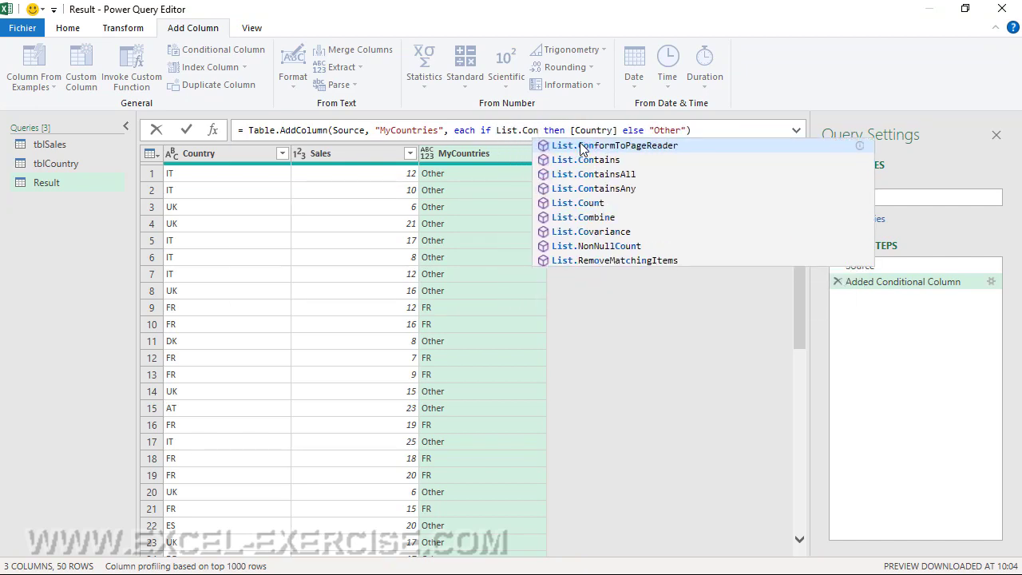
pyautogui.click(591, 160)
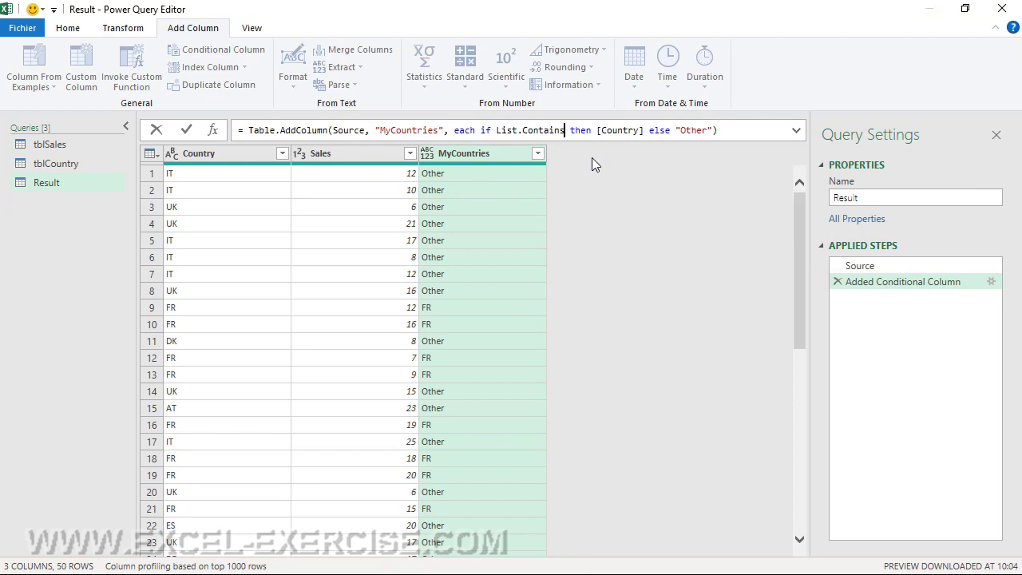
pyautogui.write('(')
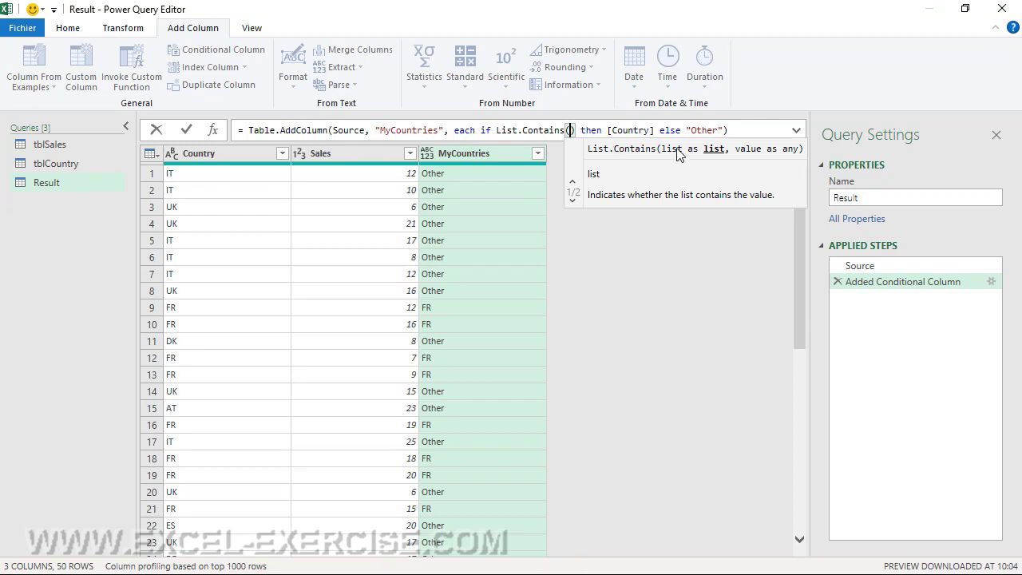
# - Enter tblCountry[KeepCountry] as the list argument of List.Contains in the Result query's MyCountries formula
pyautogui.click(49, 168)
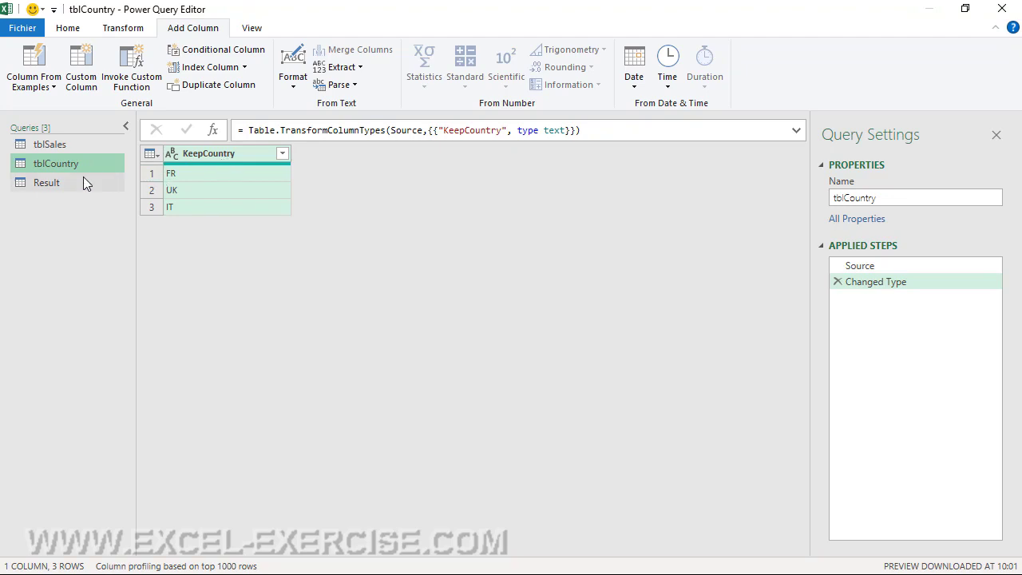
pyautogui.click(61, 183)
pyautogui.click(566, 129)
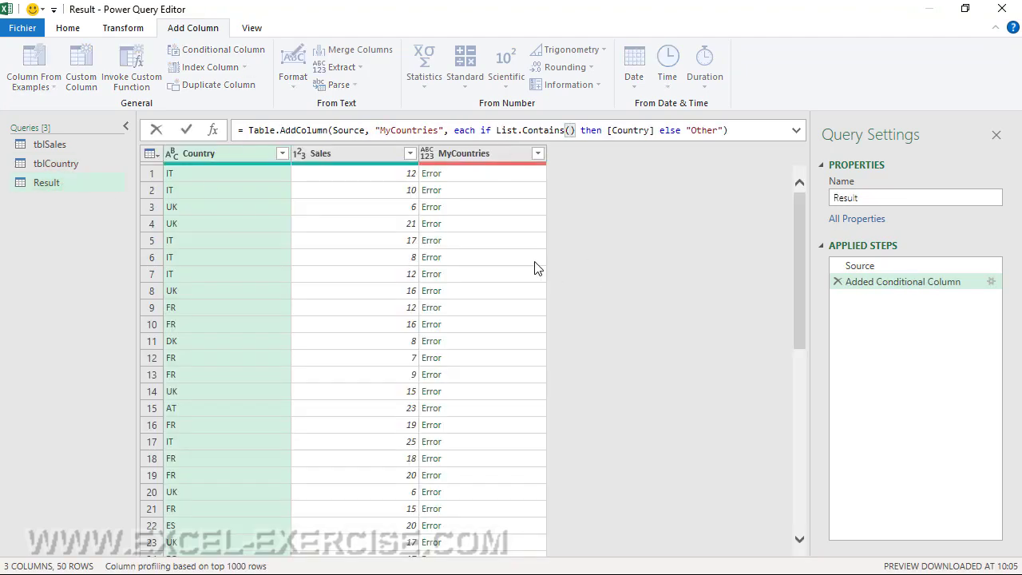
pyautogui.write('tblCou')
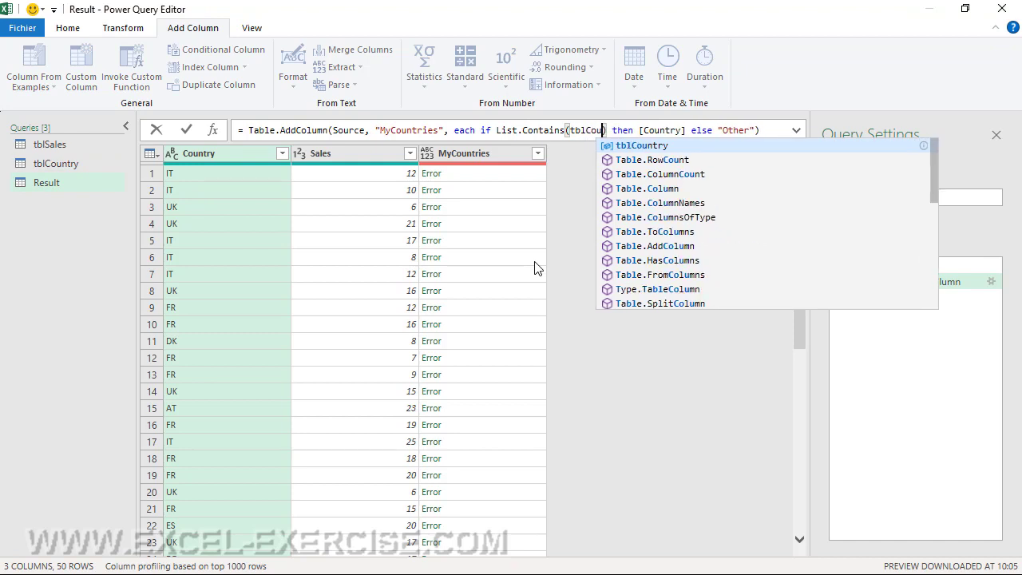
pyautogui.click(627, 145)
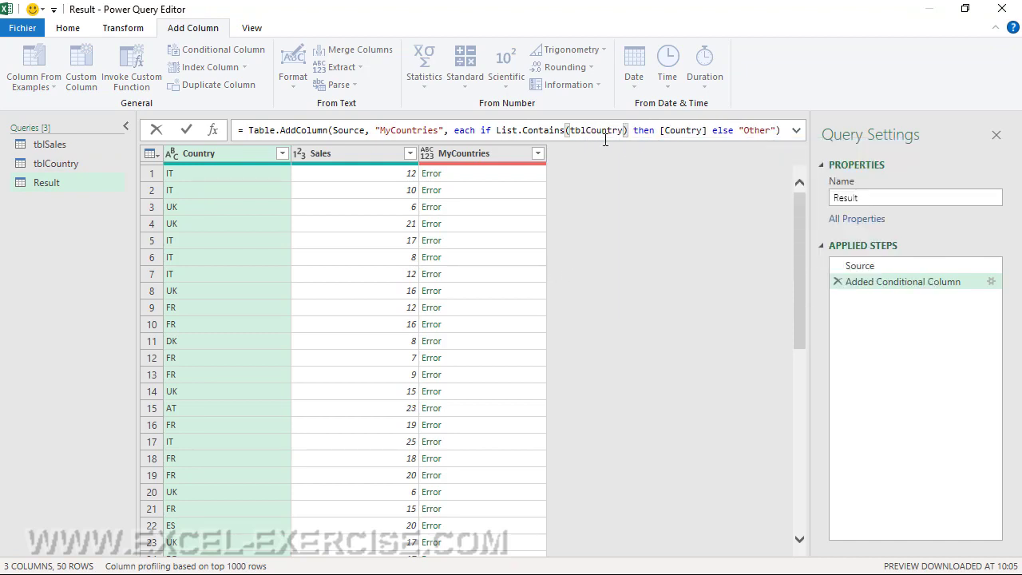
pyautogui.write('[KeepCou')
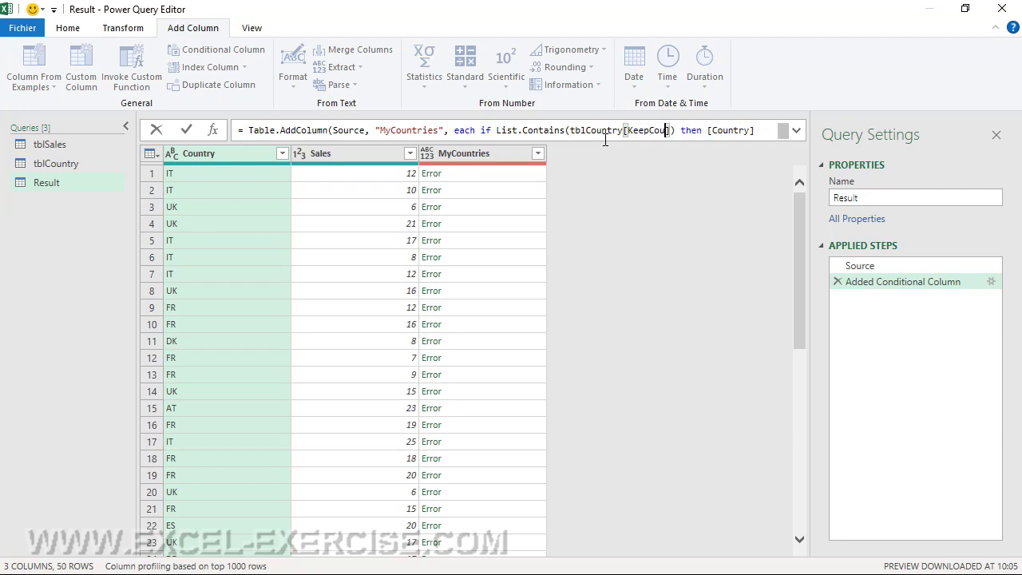
pyautogui.write('ntry]')
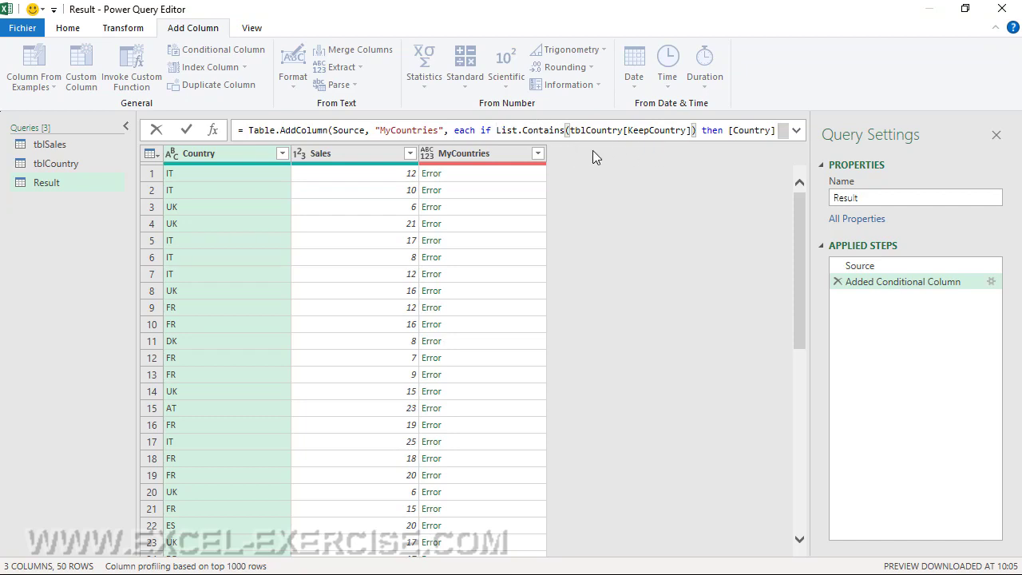
# - Add [Country] as the value argument of List.Contains, apply the MyCountries formula, and check its results against the tblCountry list
pyautogui.write(', ')
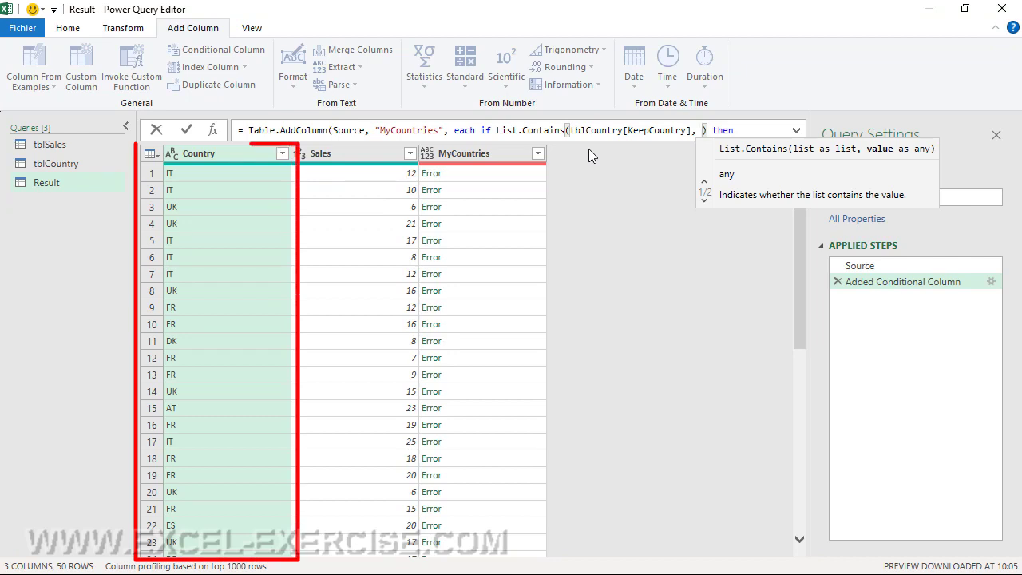
pyautogui.write('[C')
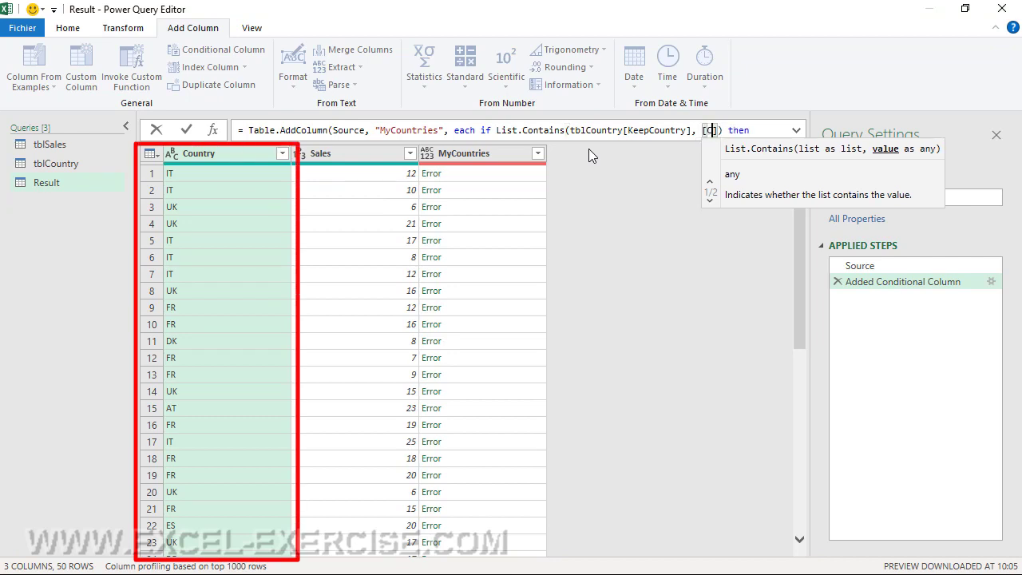
pyautogui.write('ountry]')
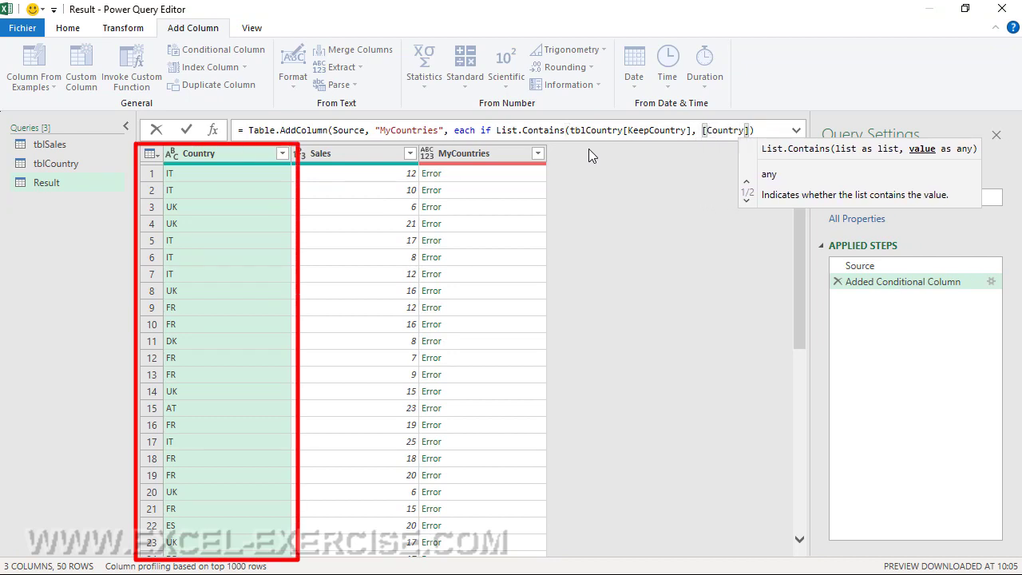
pyautogui.write(')')
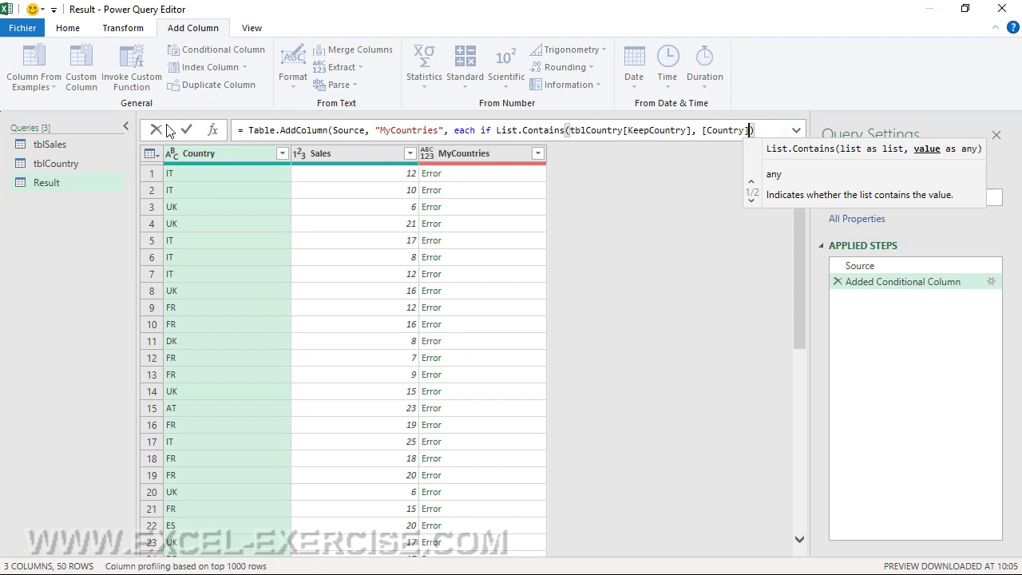
pyautogui.click(187, 130)
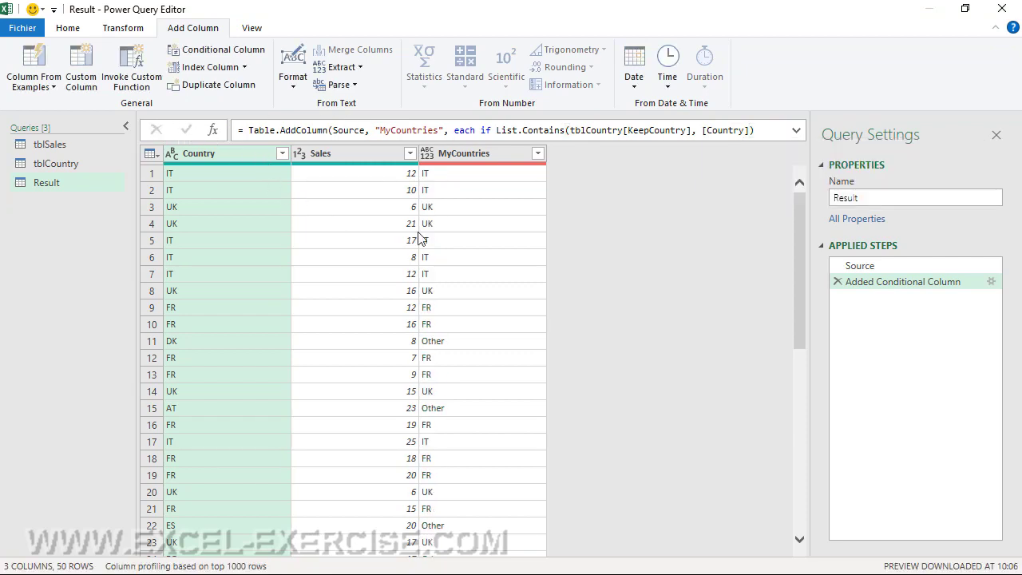
pyautogui.click(68, 160)
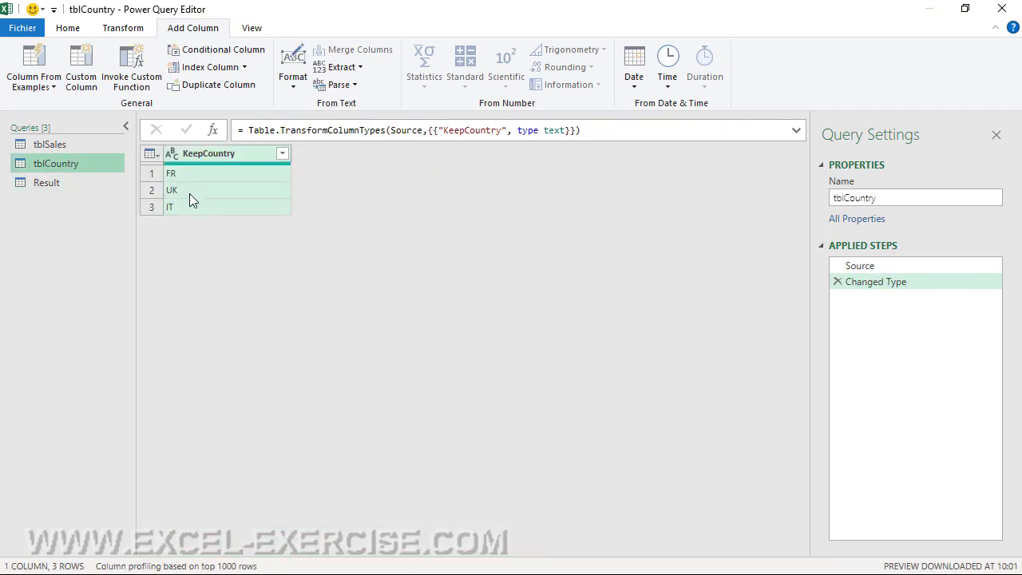
pyautogui.click(65, 187)
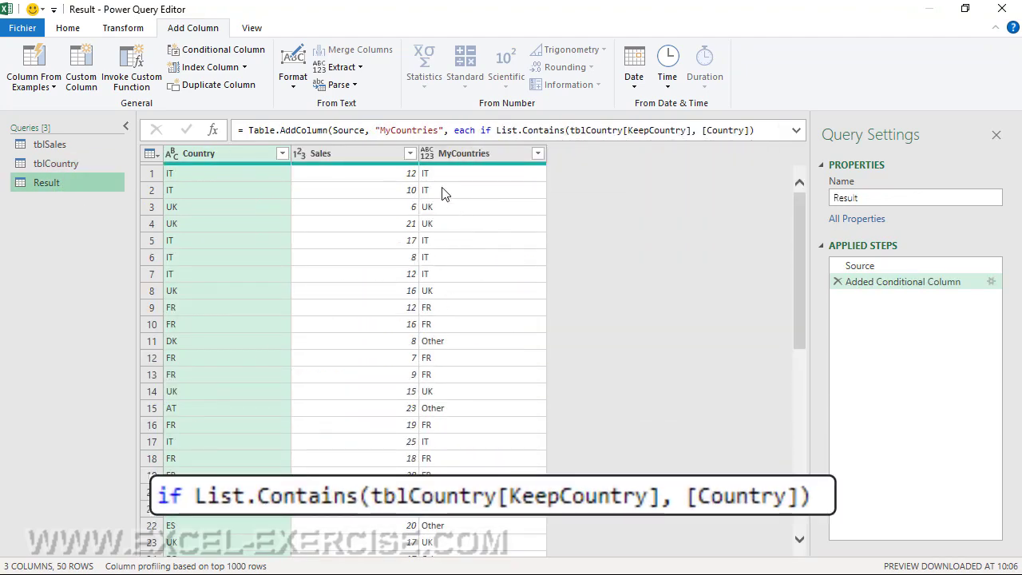
pyautogui.scroll(-3, 451, 303)
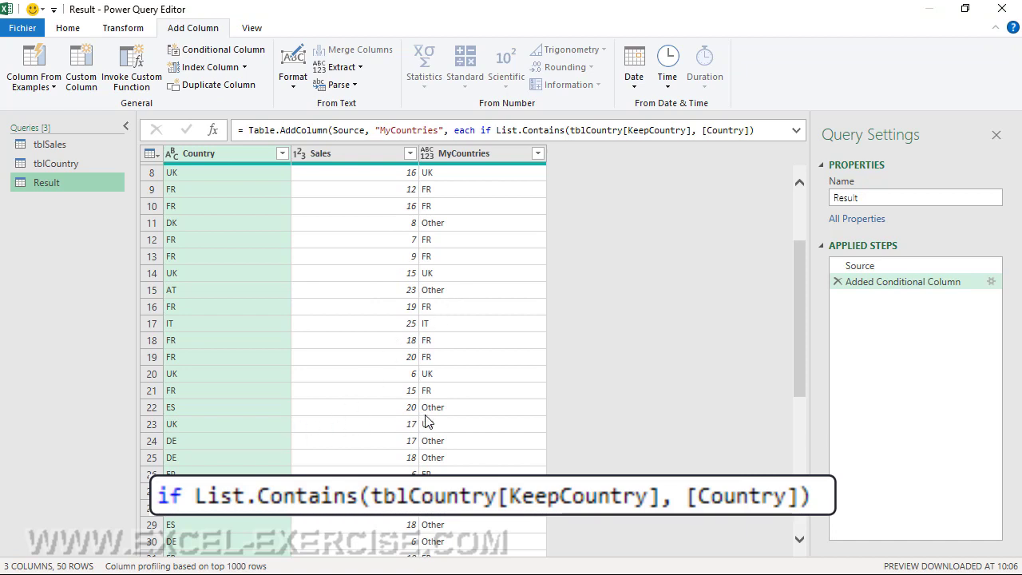
pyautogui.scroll(3, 601, 404)
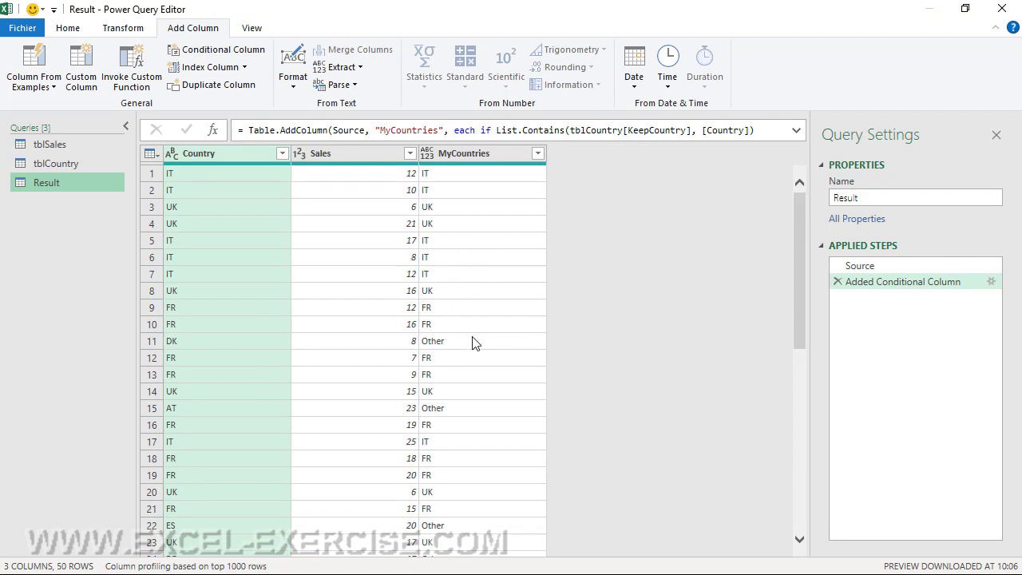
# - Start an advanced Group By on the Result query, using MyCountries as the grouping column
pyautogui.click(122, 31)
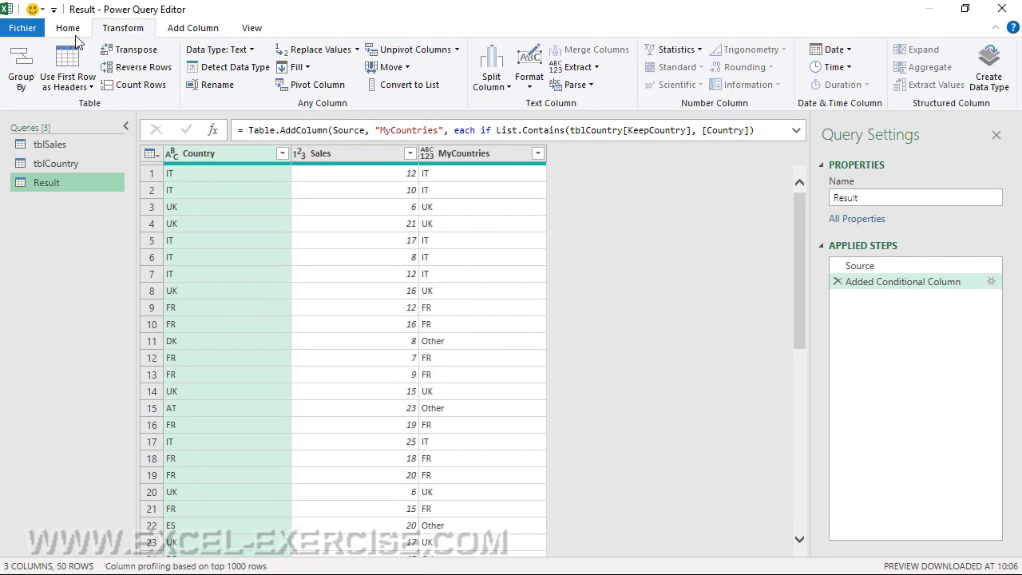
pyautogui.click(21, 74)
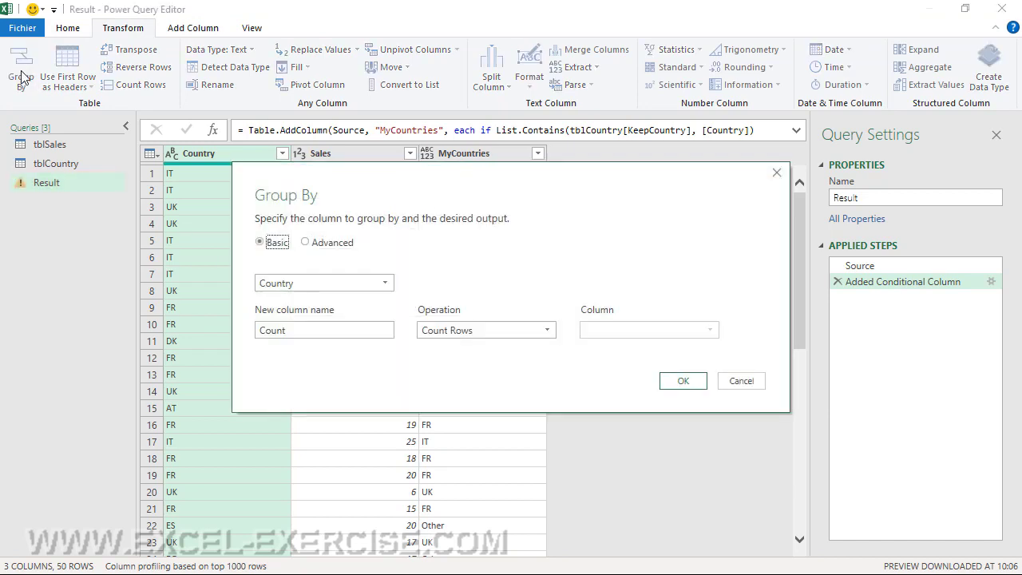
pyautogui.click(380, 283)
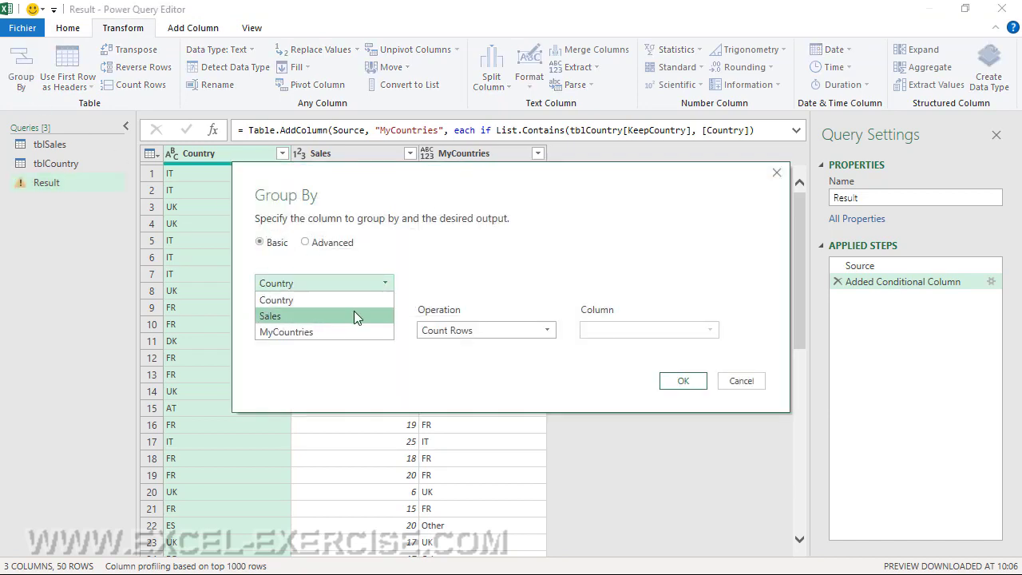
pyautogui.click(315, 331)
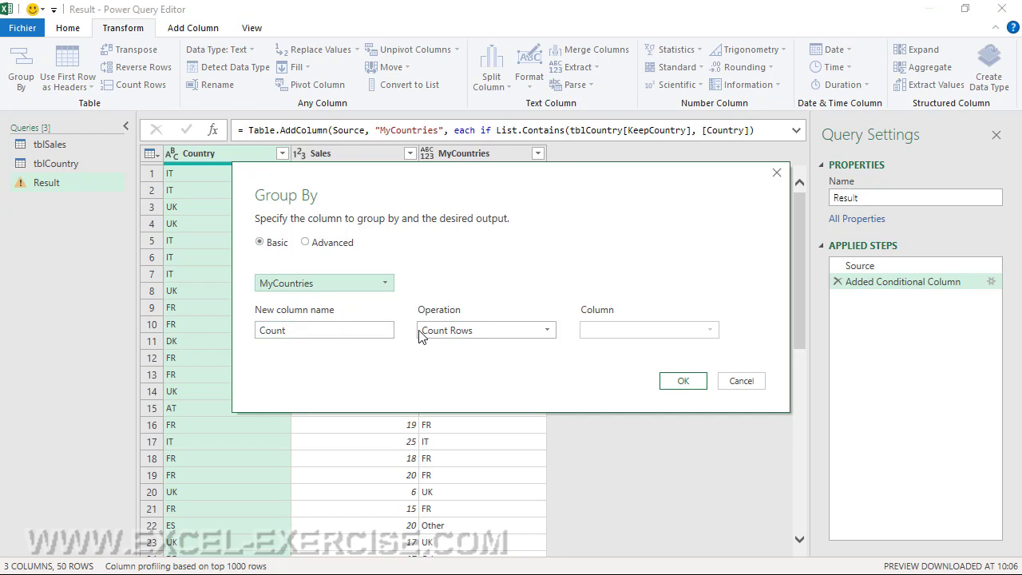
pyautogui.click(328, 245)
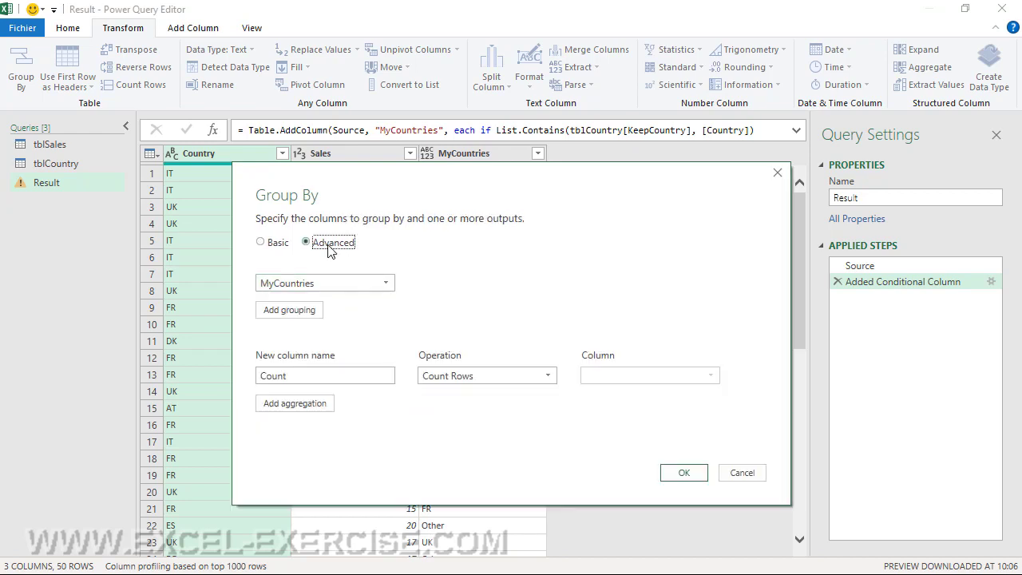
# - Add an aggregation named Sum that sums the Sales column alongside the row count, and apply the grouping
pyautogui.click(306, 407)
pyautogui.click(304, 403)
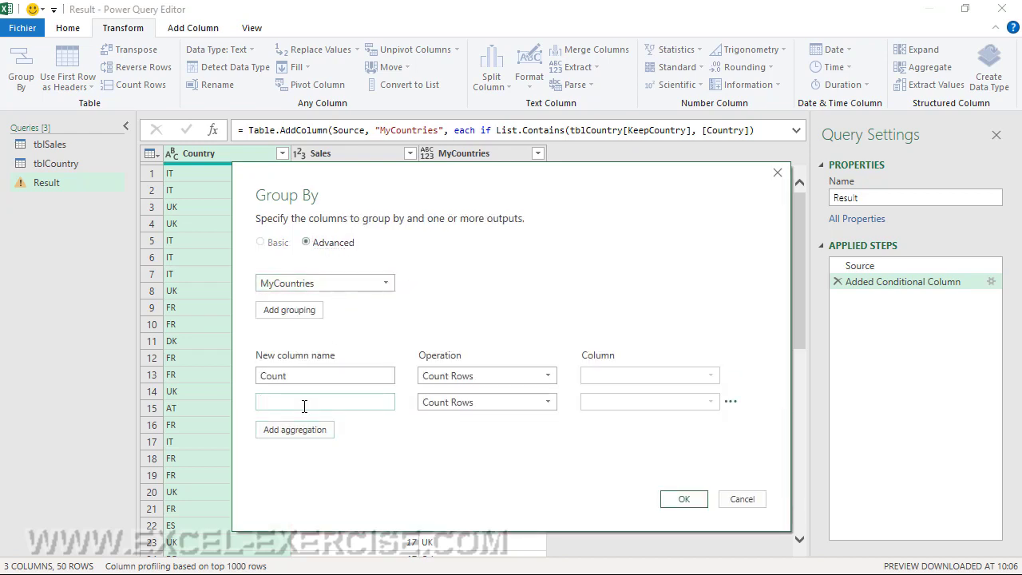
pyautogui.write('Sum')
pyautogui.click(467, 408)
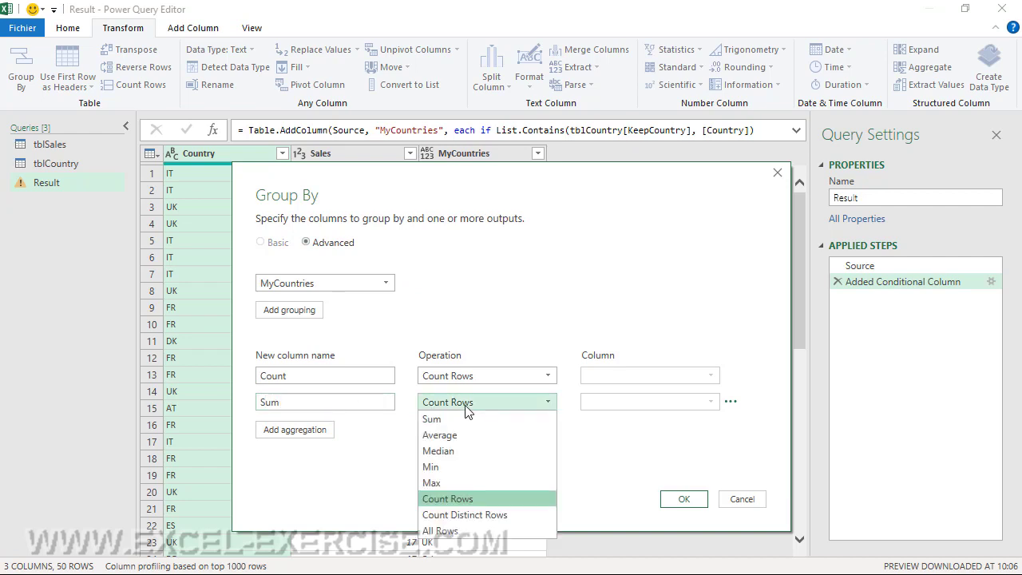
pyautogui.click(464, 418)
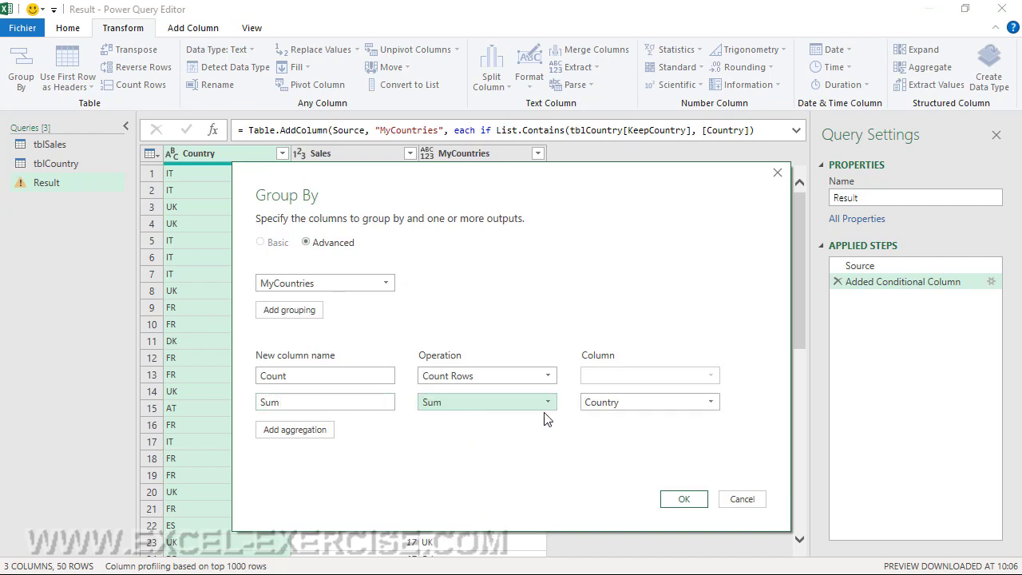
pyautogui.click(653, 402)
pyautogui.click(632, 433)
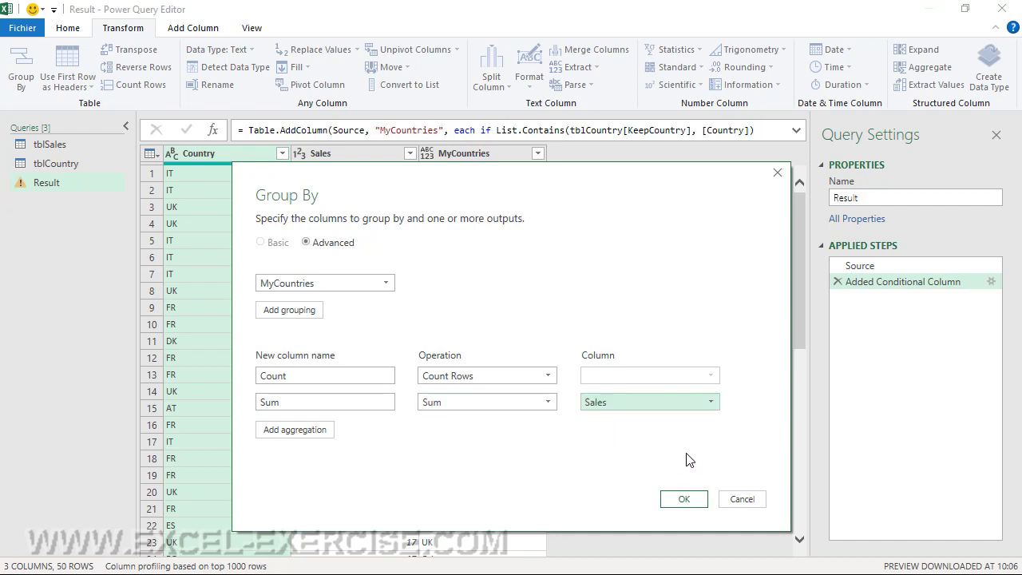
pyautogui.click(684, 499)
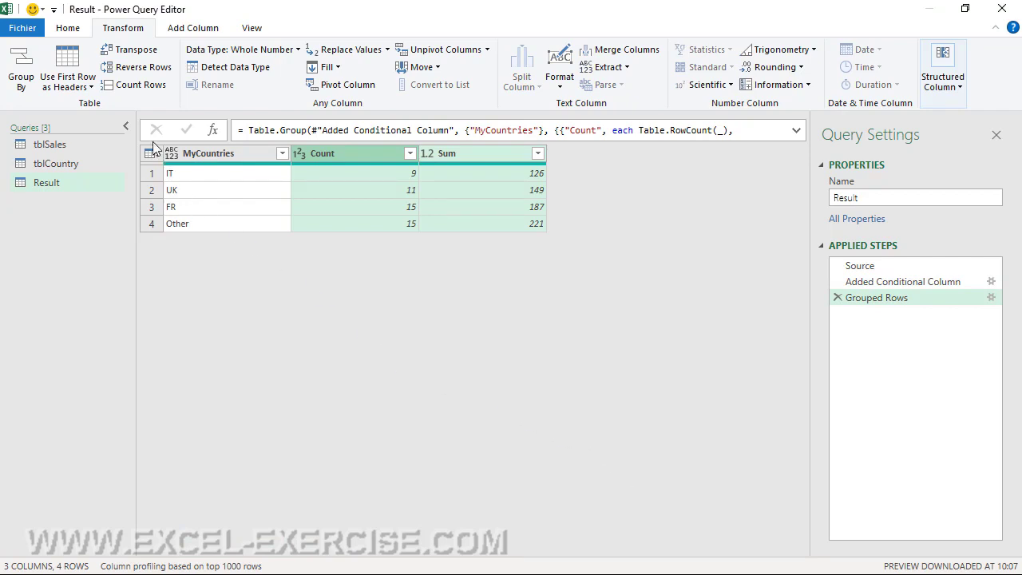
# - Close the query editor and load the Result query as a table in the existing worksheet Feuil1 at cell F14
pyautogui.click(70, 32)
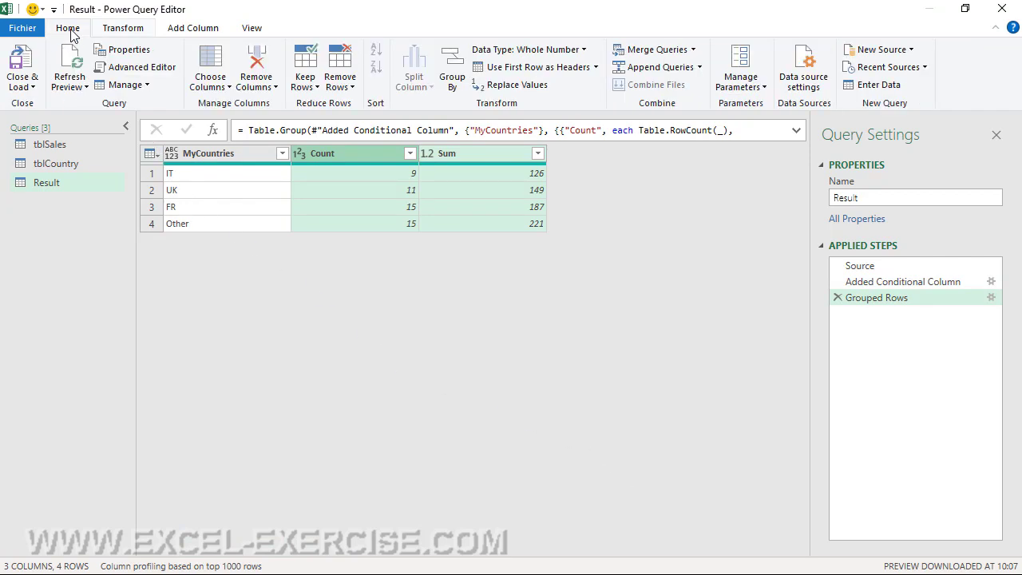
pyautogui.click(22, 83)
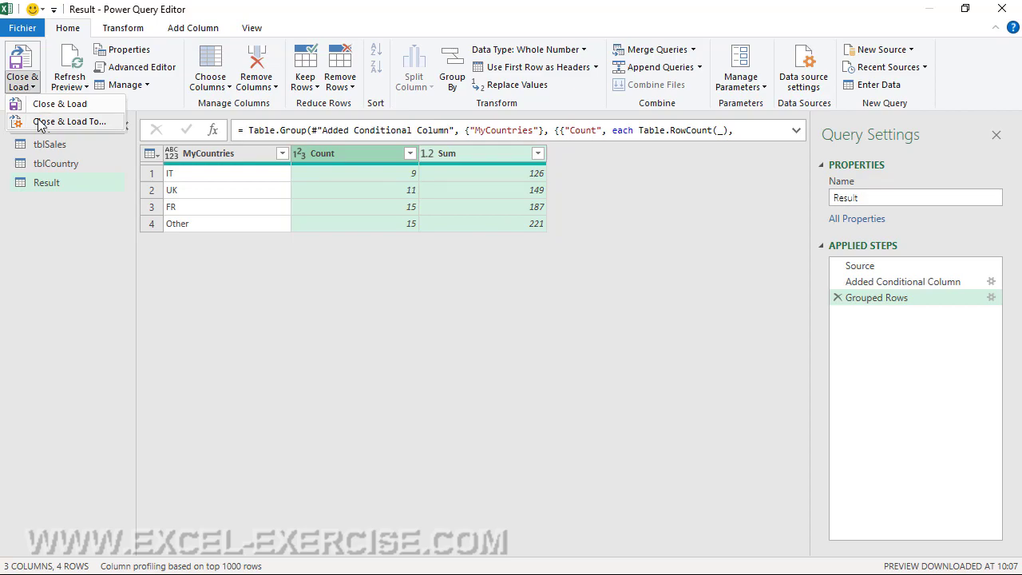
pyautogui.click(37, 121)
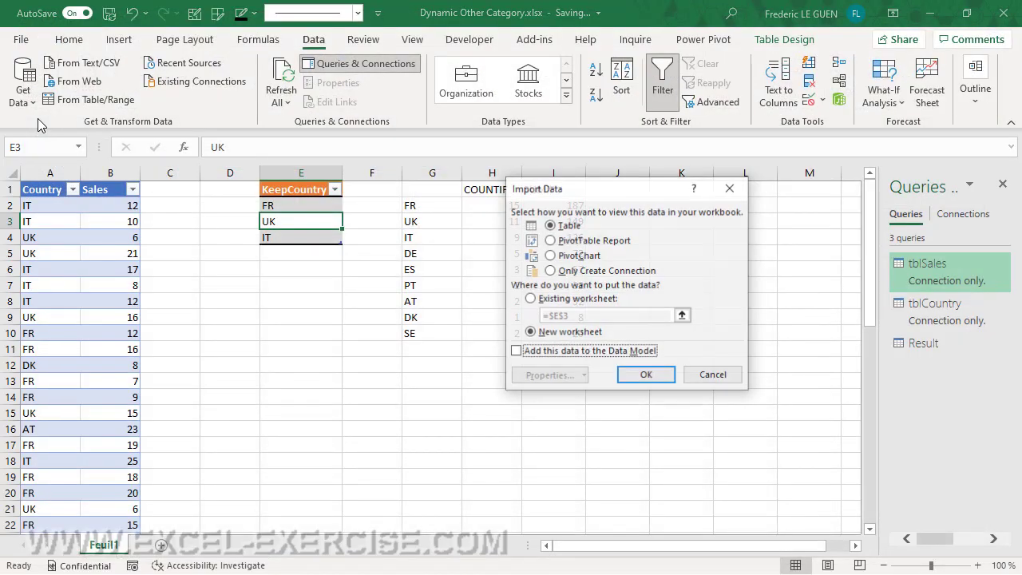
pyautogui.click(530, 299)
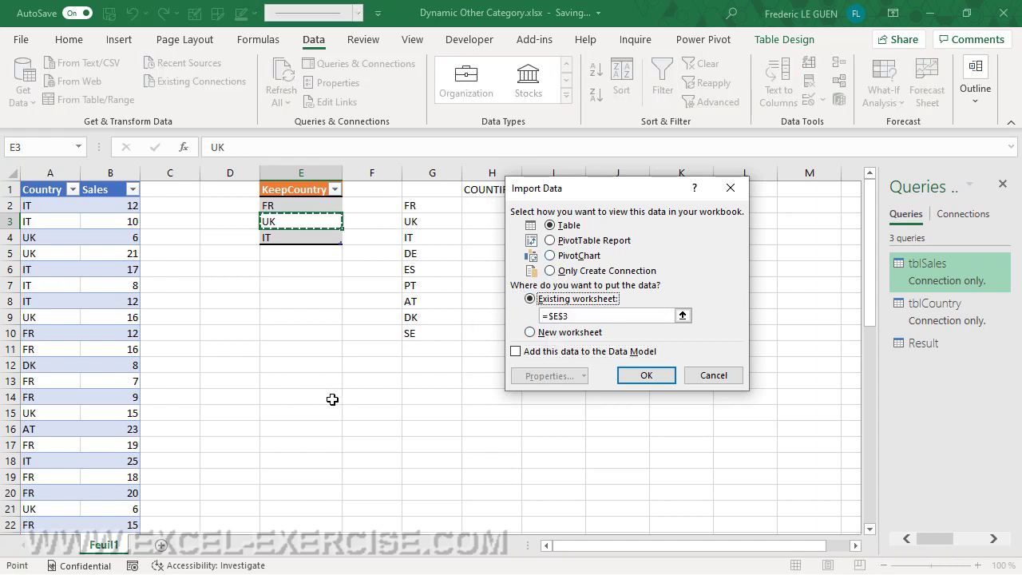
pyautogui.click(364, 399)
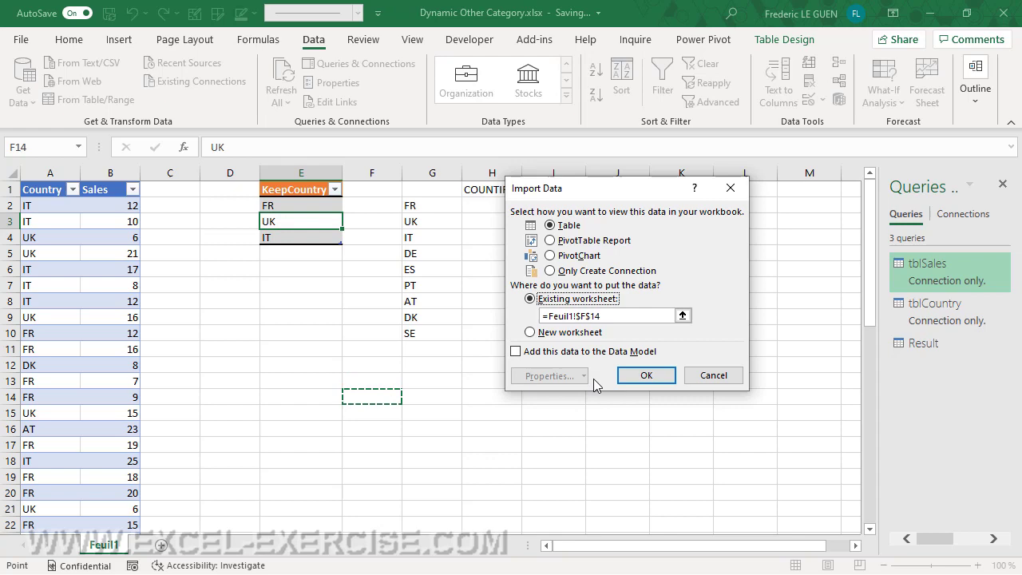
pyautogui.click(640, 374)
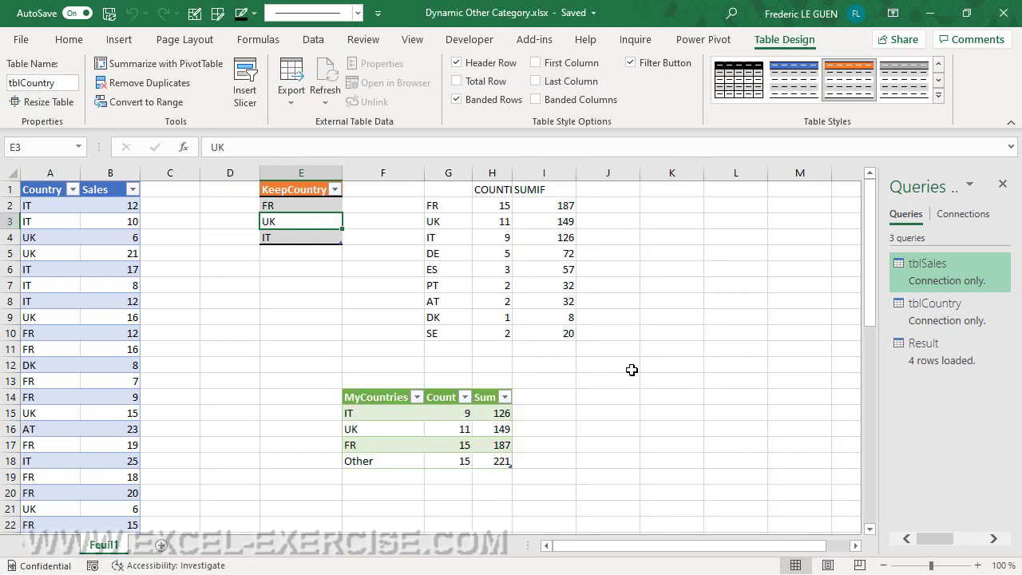
# - Add AT to the KeepCountry table in cell E5 and refresh all the workbook's queries
pyautogui.click(299, 254)
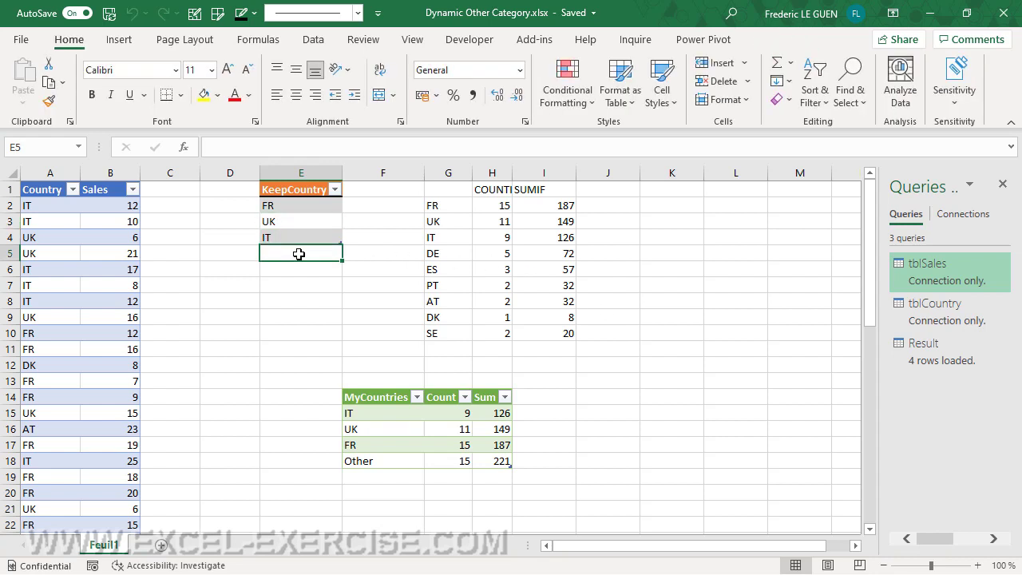
pyautogui.write('AT')
pyautogui.press('Return')
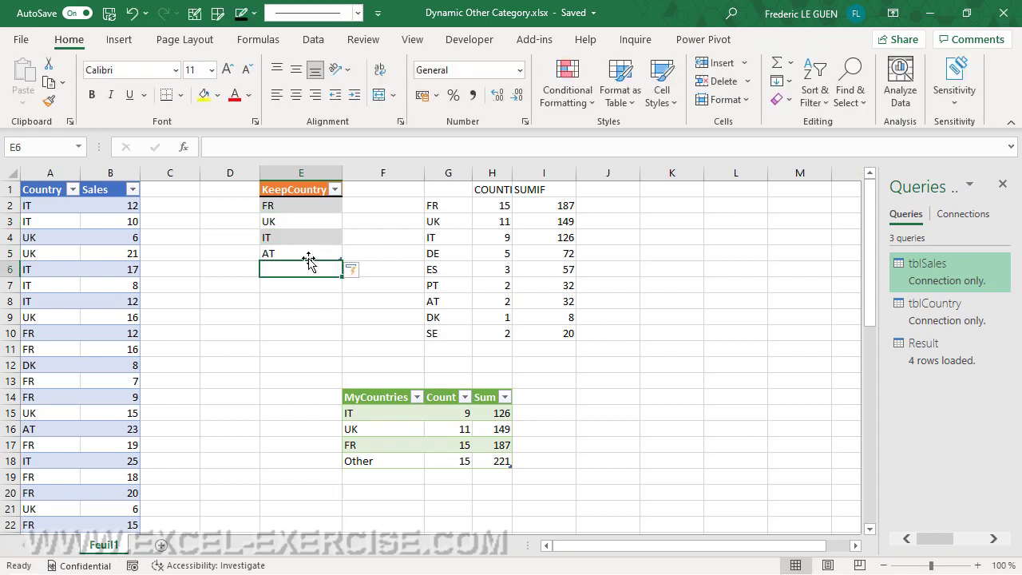
pyautogui.click(319, 42)
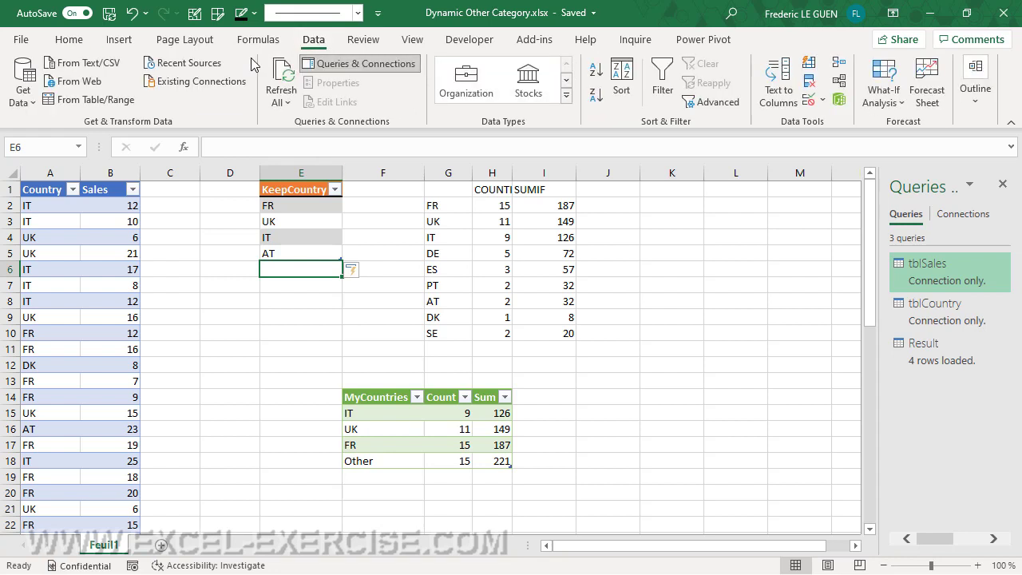
pyautogui.click(280, 74)
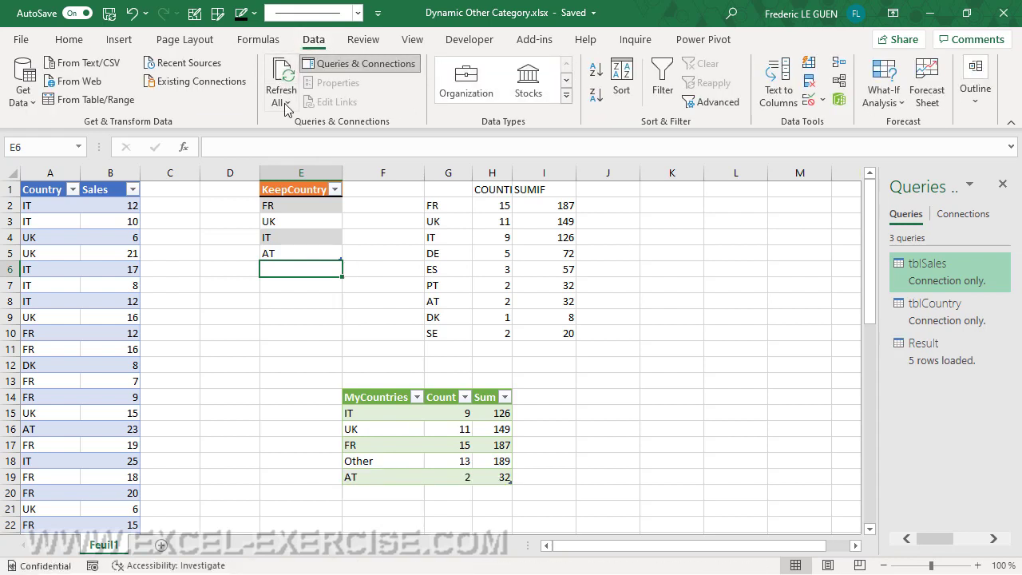